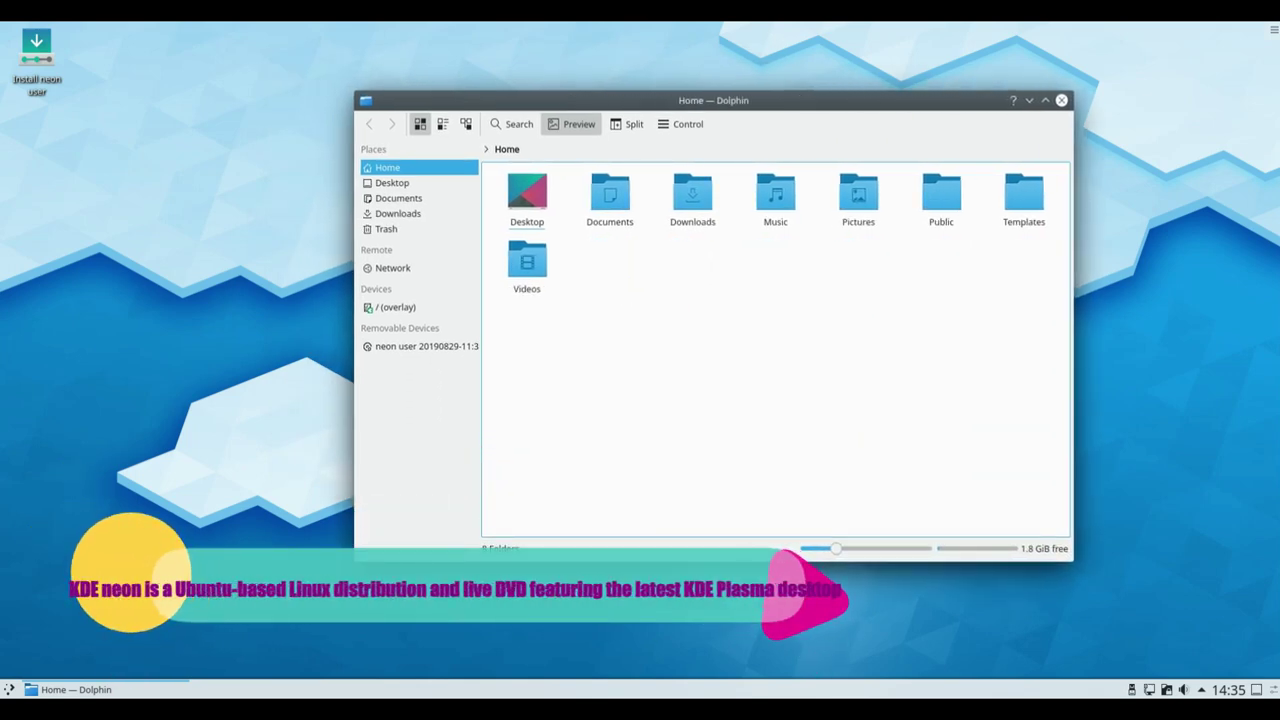
# - Open the About Dolphin information from the file manager and view the libraries it uses
pyautogui.moveTo(835, 549)
pyautogui.mouseDown()
pyautogui.moveTo(850, 549)
pyautogui.moveTo(835, 549)
pyautogui.mouseUp()
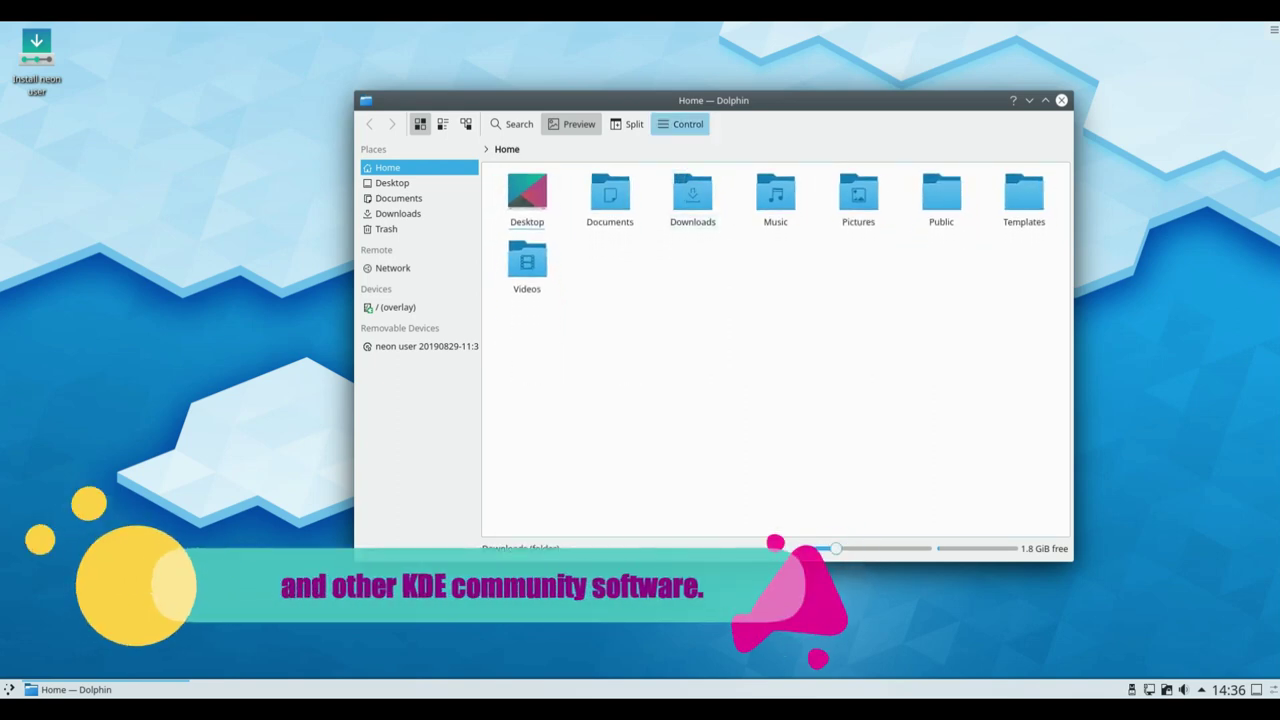
pyautogui.click(684, 124)
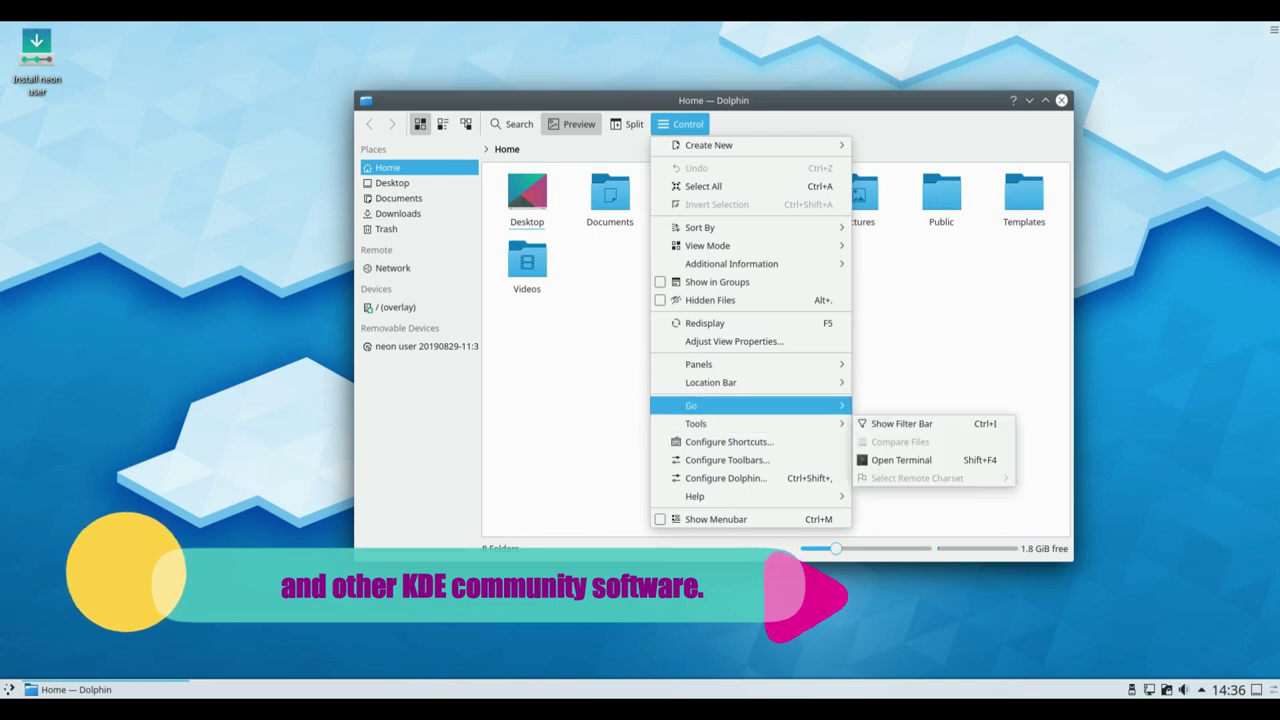
pyautogui.moveTo(700, 496)
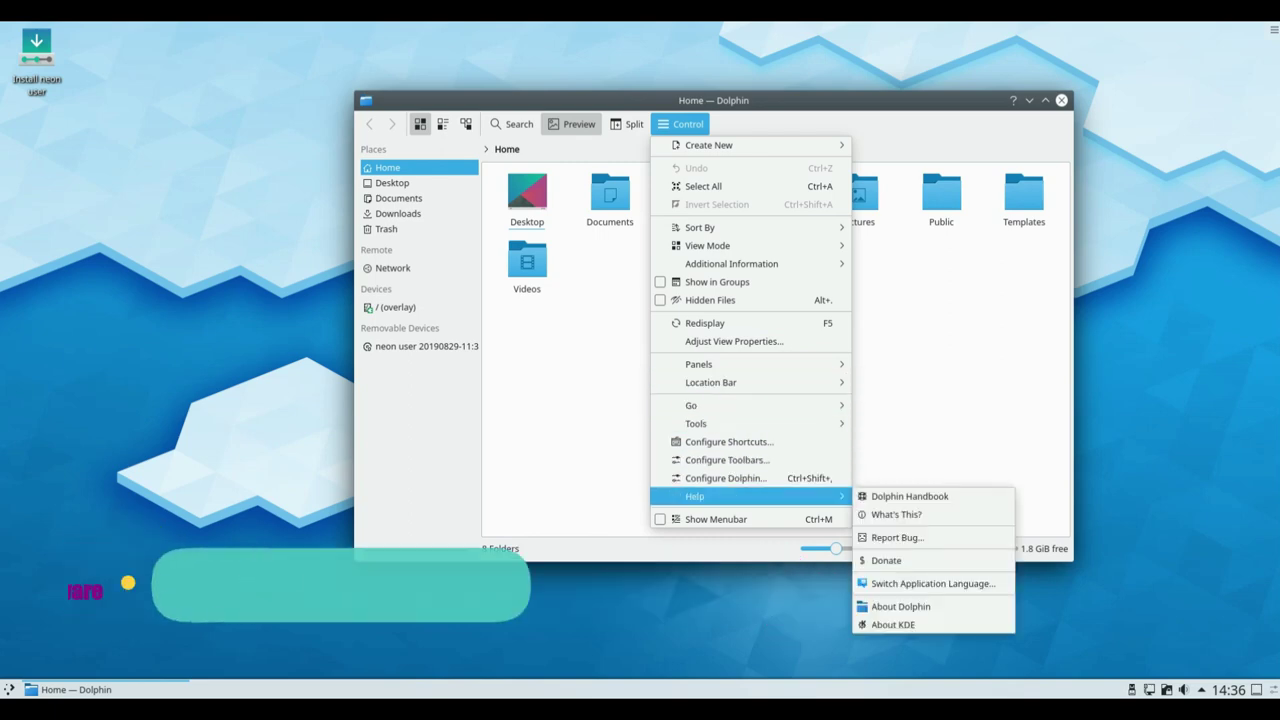
pyautogui.click(900, 606)
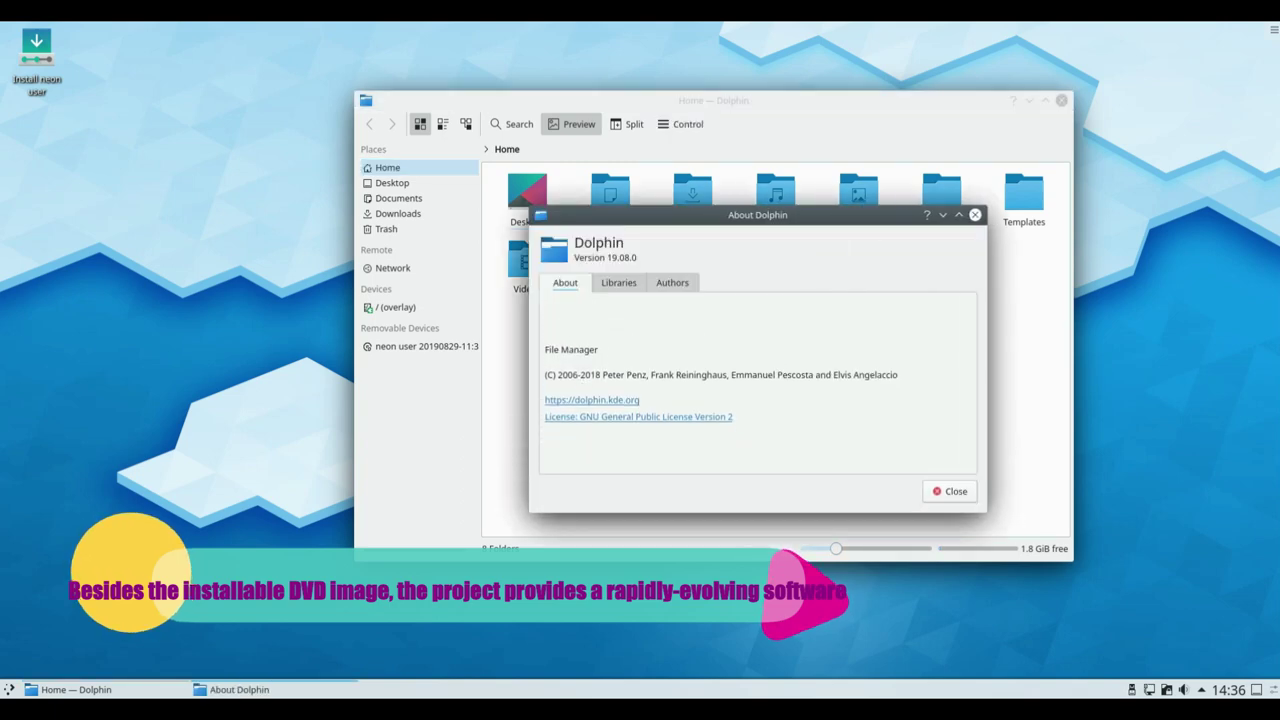
pyautogui.click(618, 282)
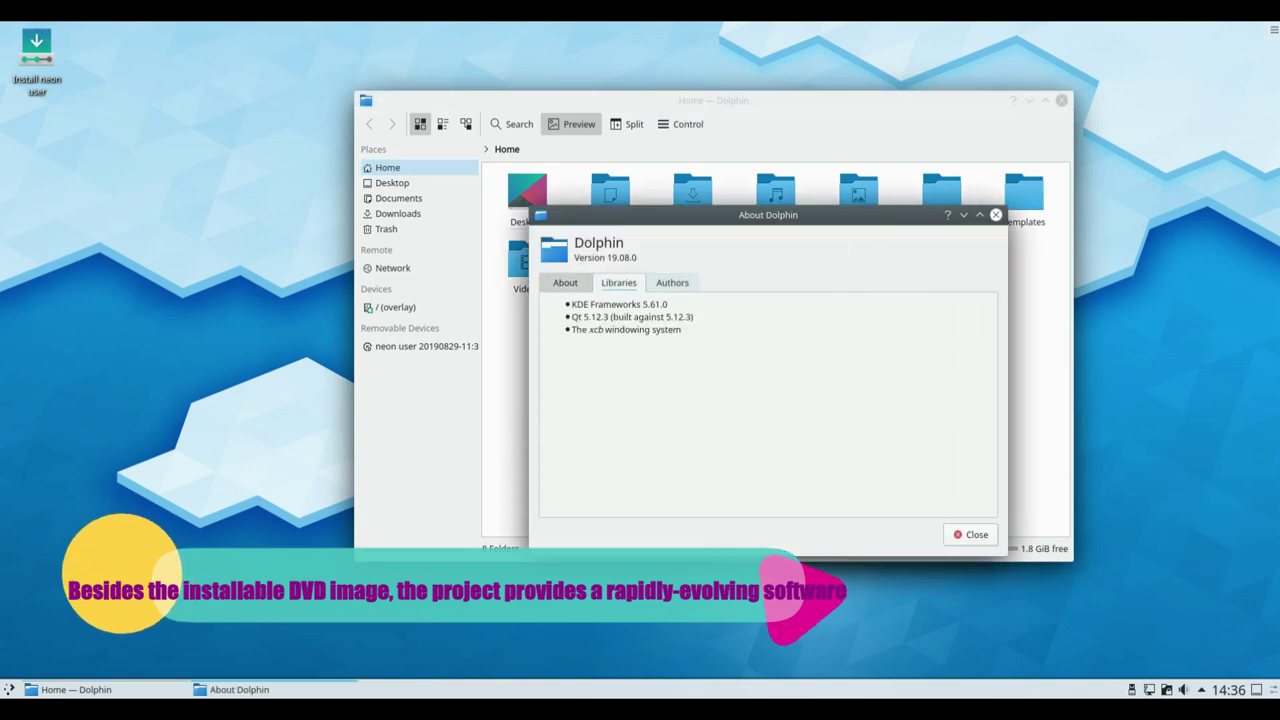
# - Look through the authors list of Dolphin to its end, and close the About dialog and the file manager
pyautogui.click(672, 282)
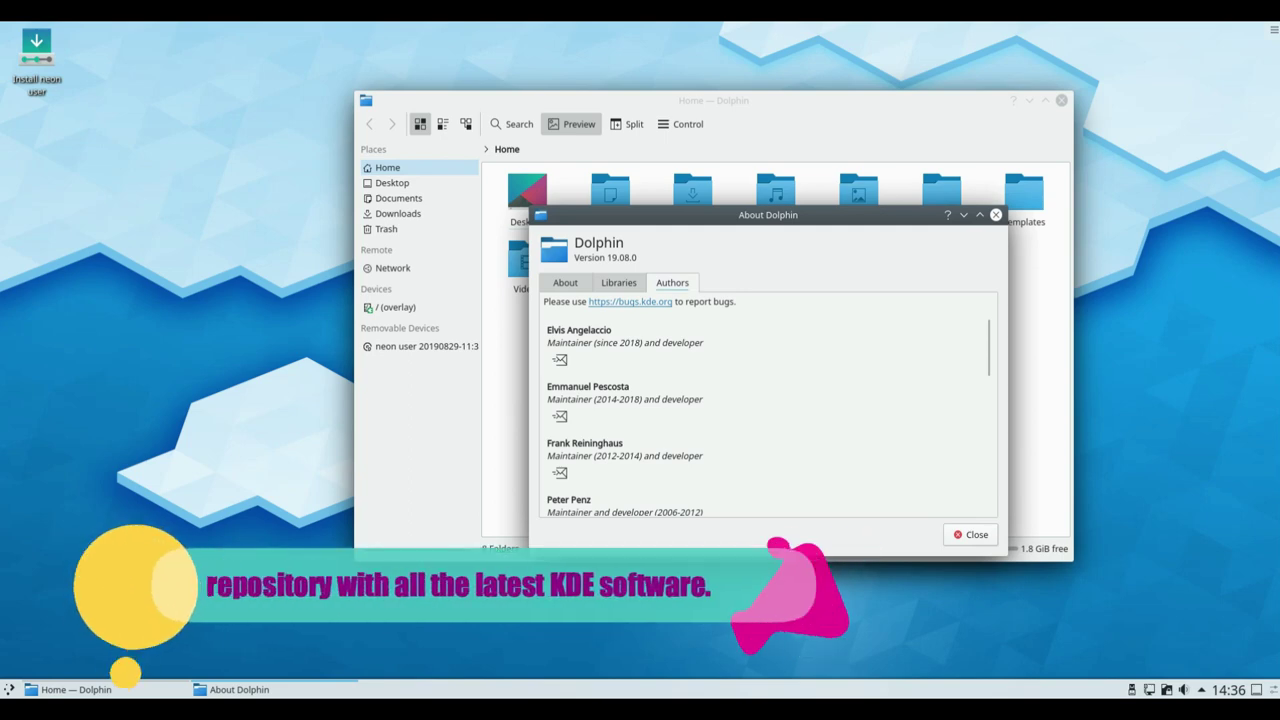
pyautogui.scroll(-3, 765, 415)
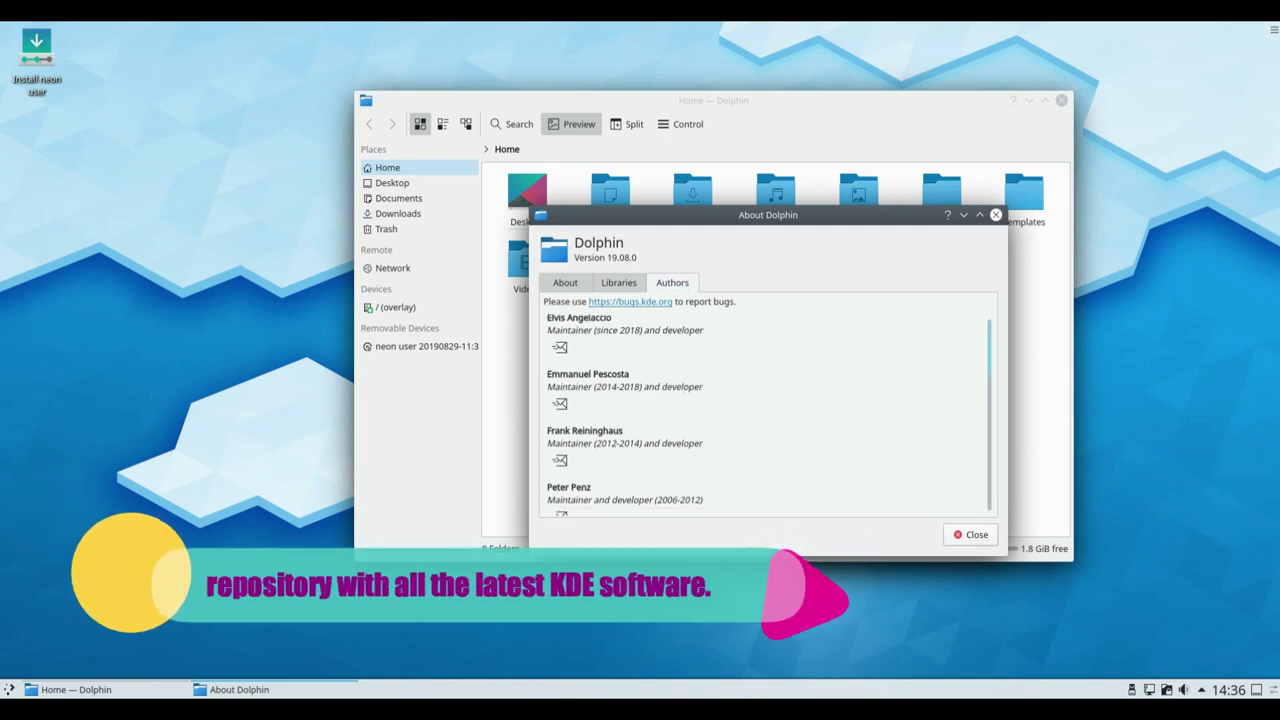
pyautogui.scroll(-3, 765, 415)
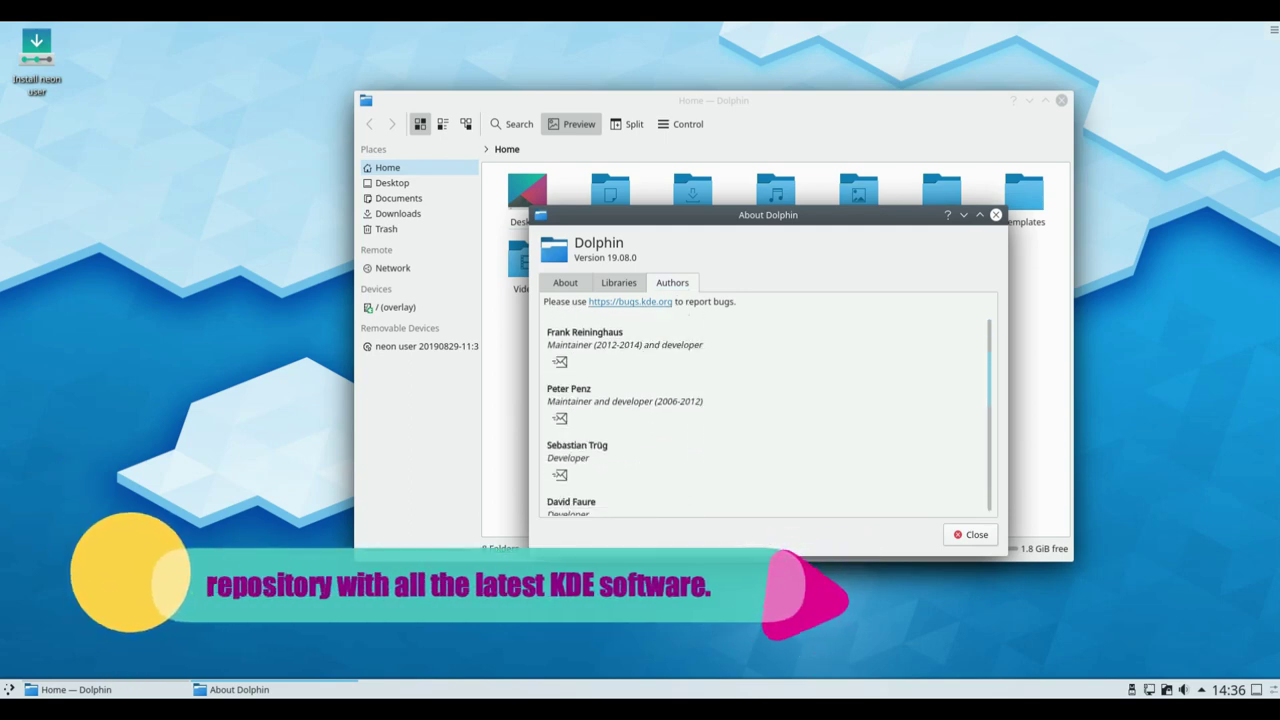
pyautogui.scroll(-3, 765, 415)
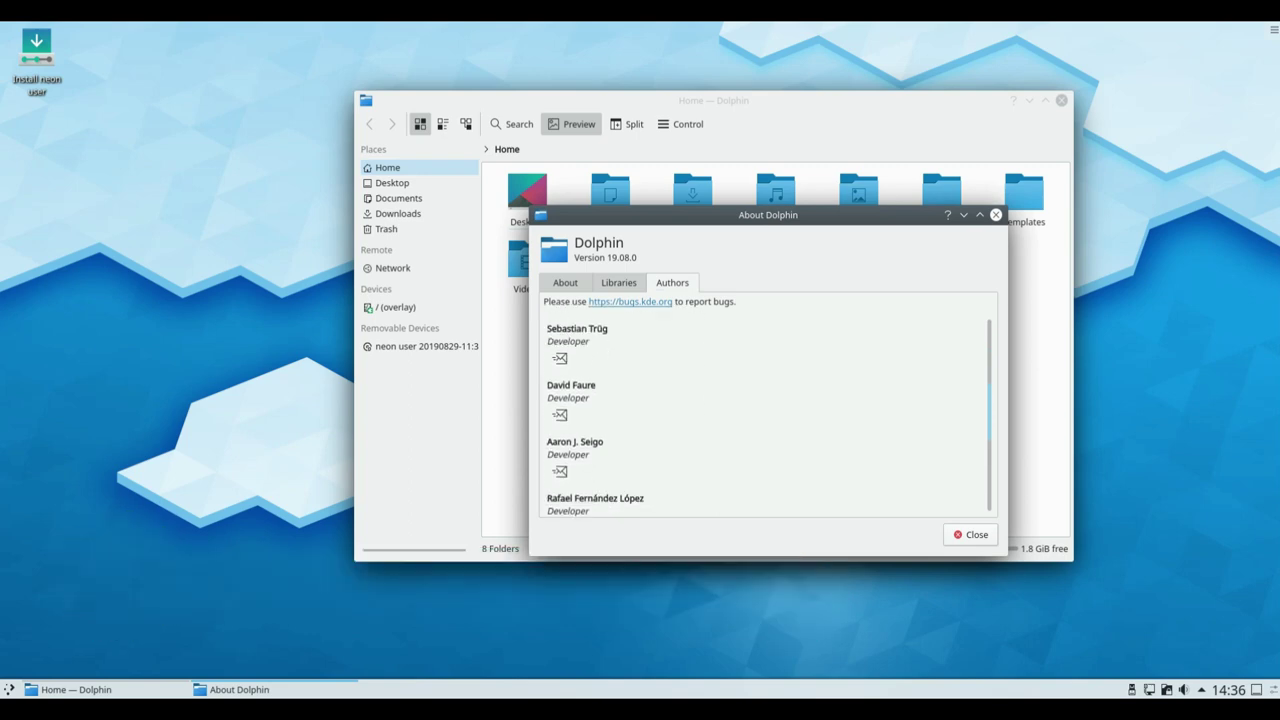
pyautogui.scroll(-4, 765, 415)
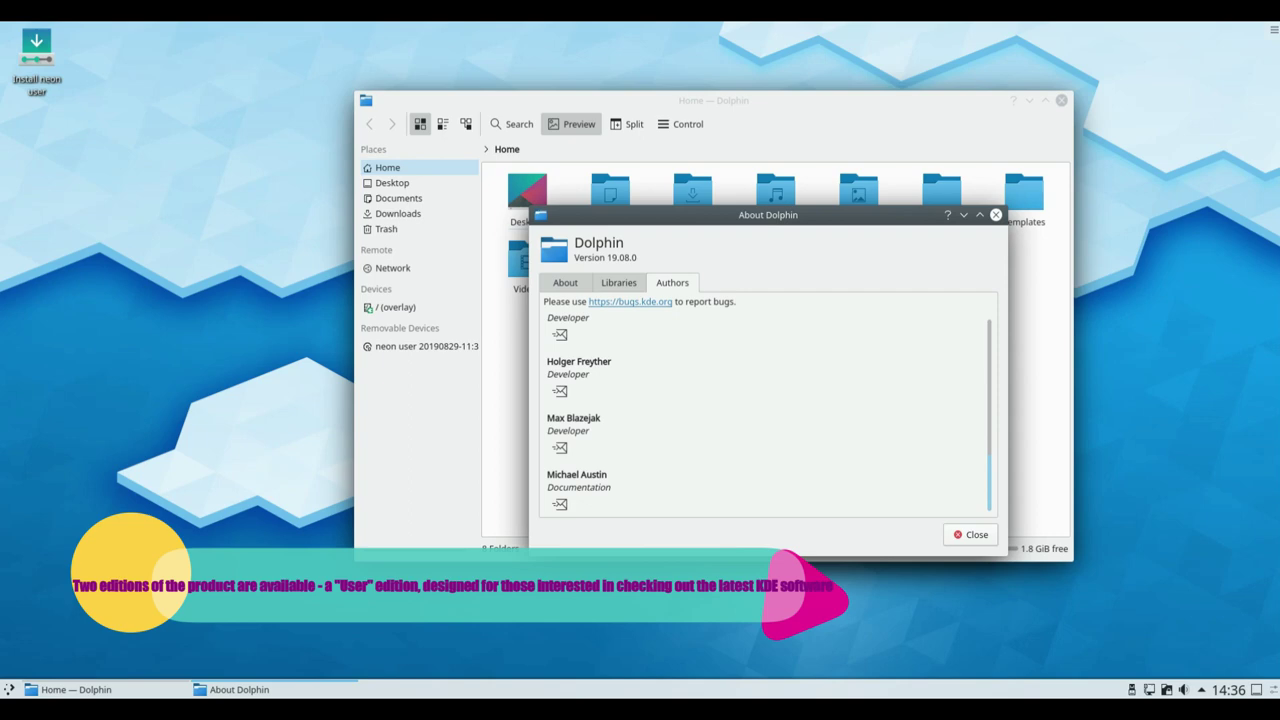
pyautogui.click(970, 534)
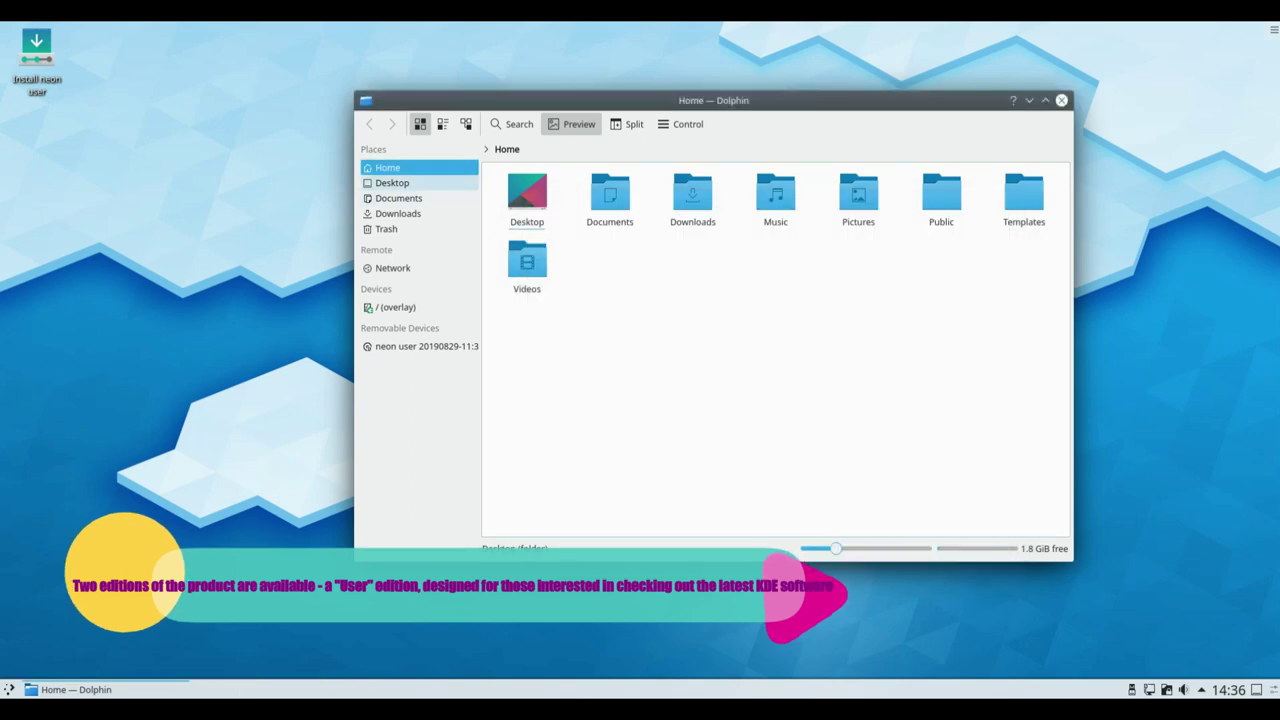
pyautogui.click(1061, 100)
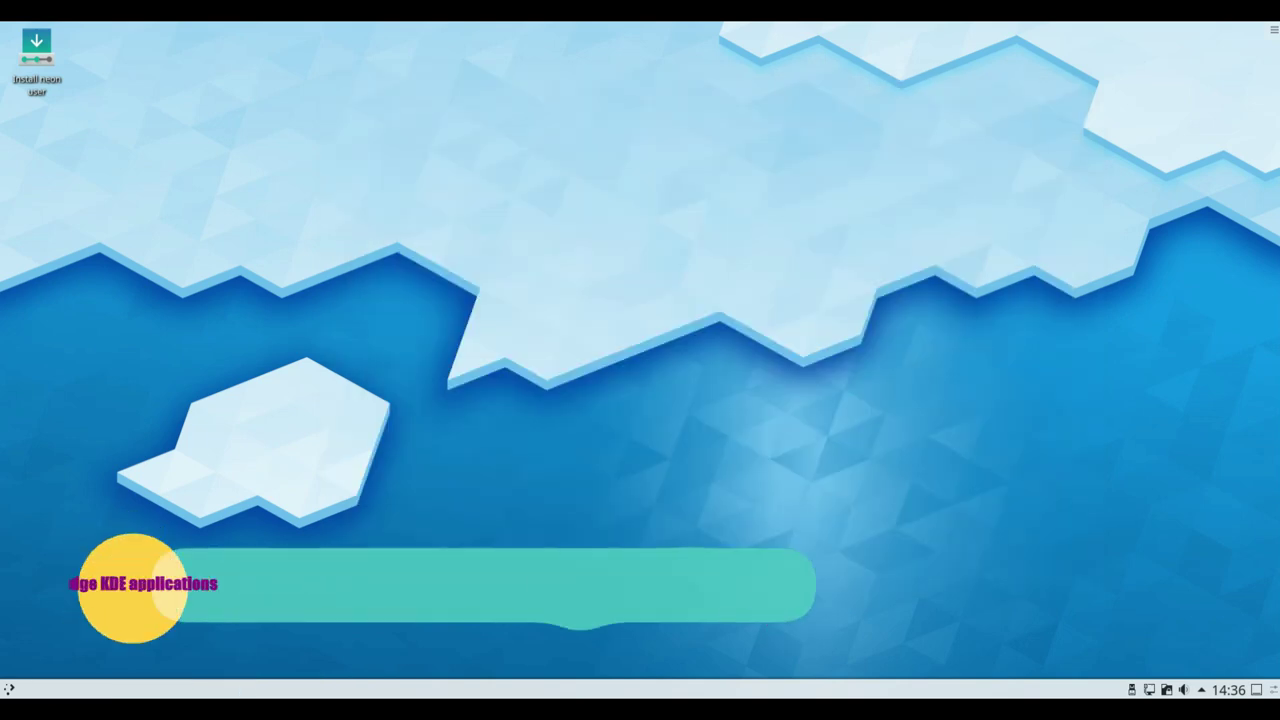
# - Open the application launcher, look over its favorites and switch to the application categories
pyautogui.press('super')
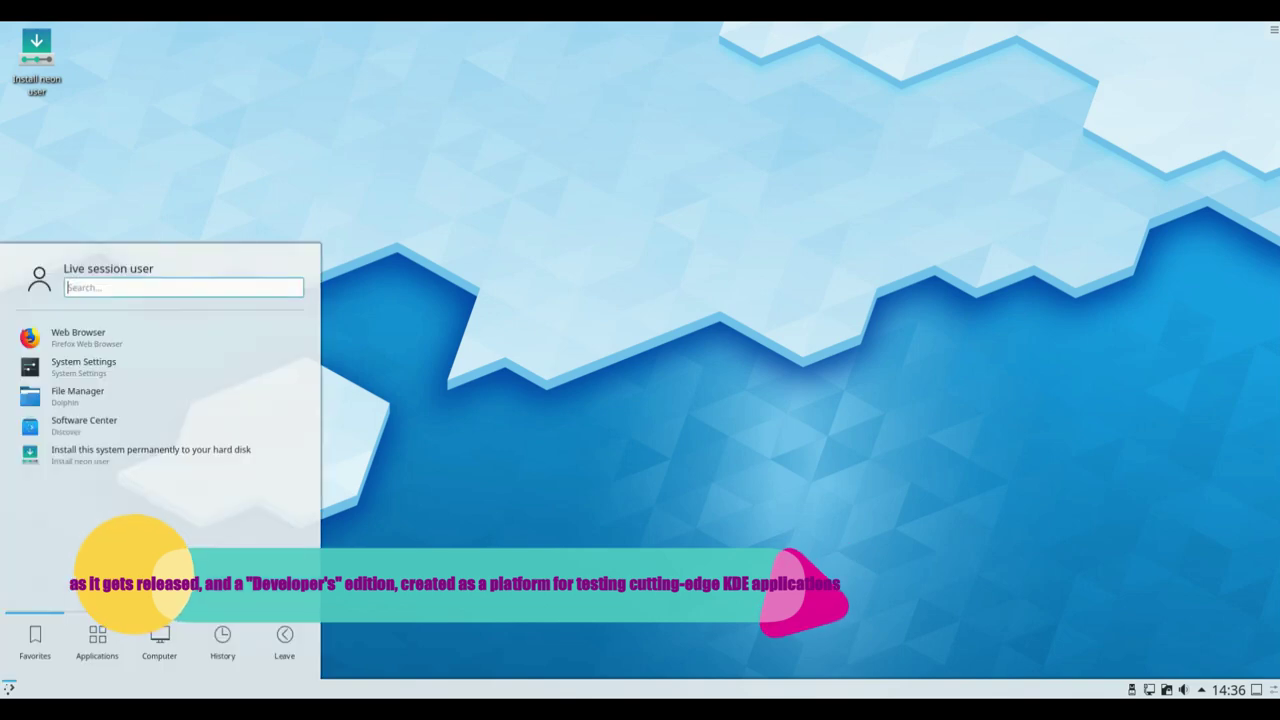
pyautogui.press('Down')
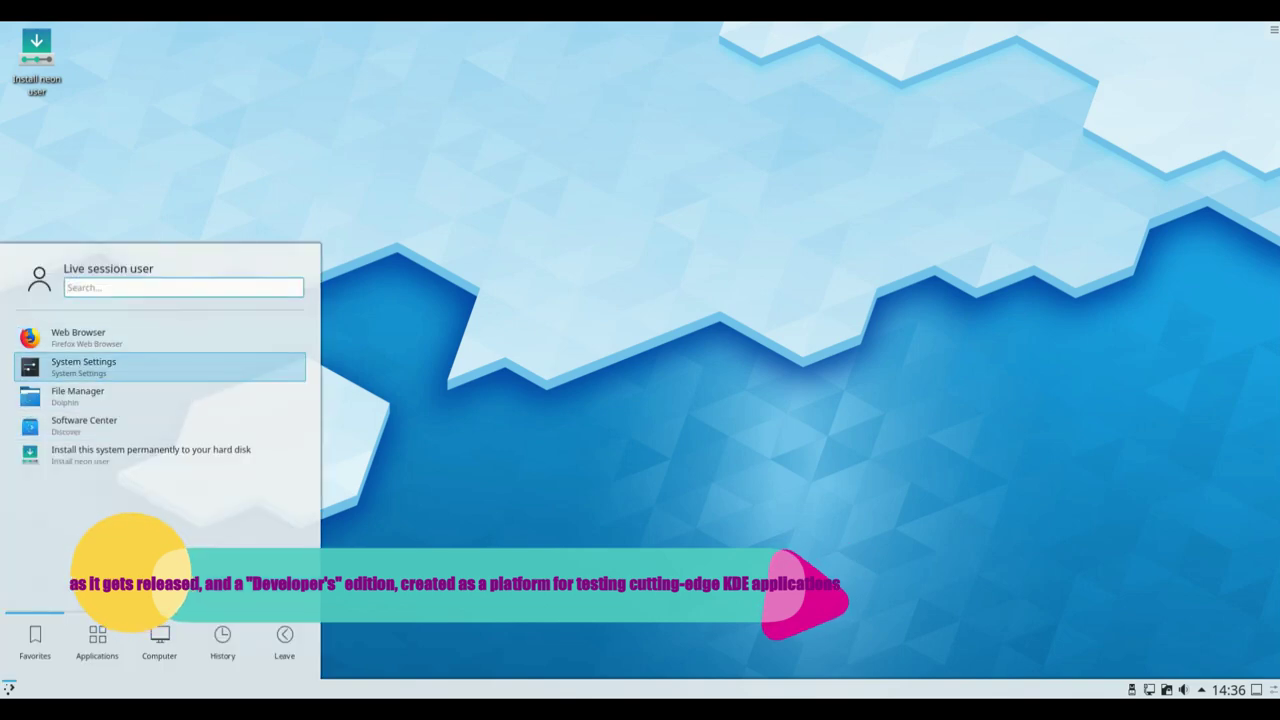
pyautogui.press('Down')
pyautogui.press('Down')
pyautogui.press('Down')
pyautogui.press('Right')
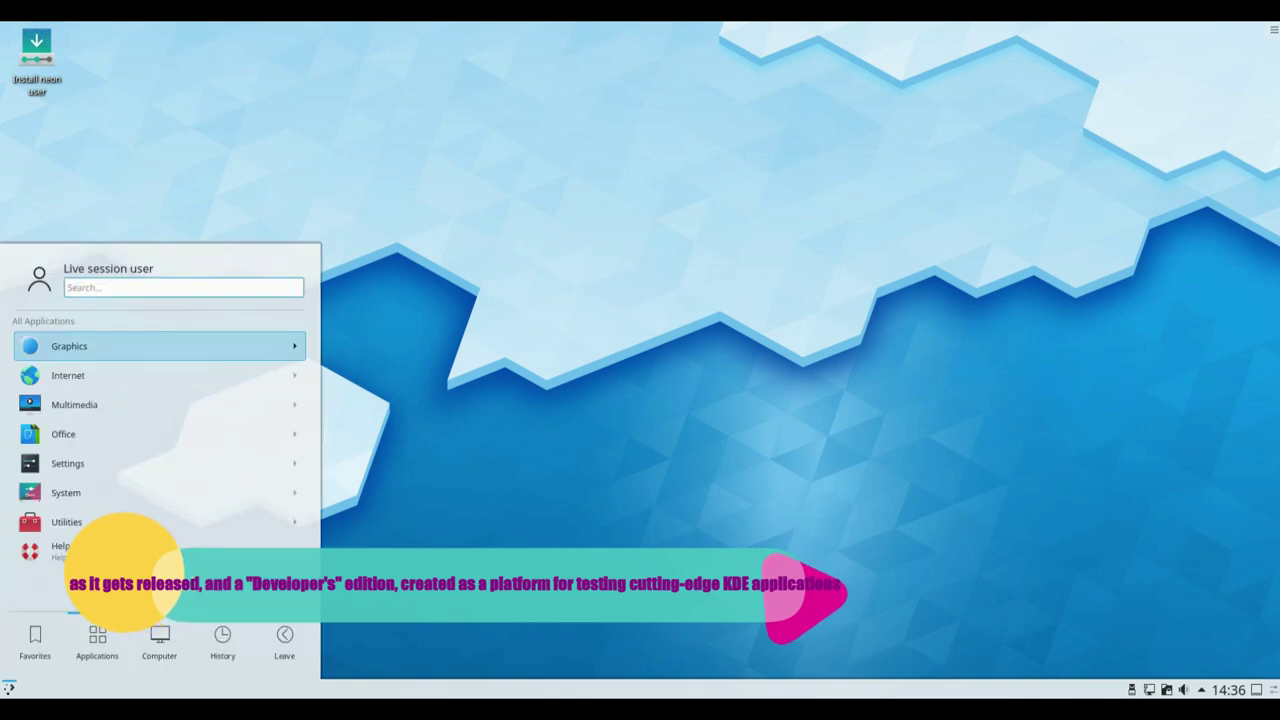
# - Browse the launcher's application categories, view the programs in Graphics and close the launcher
pyautogui.press('Right')
pyautogui.press('Right')
pyautogui.press('Left')
pyautogui.press('Left')
pyautogui.press('Up')
pyautogui.press('Up')
pyautogui.press('Up')
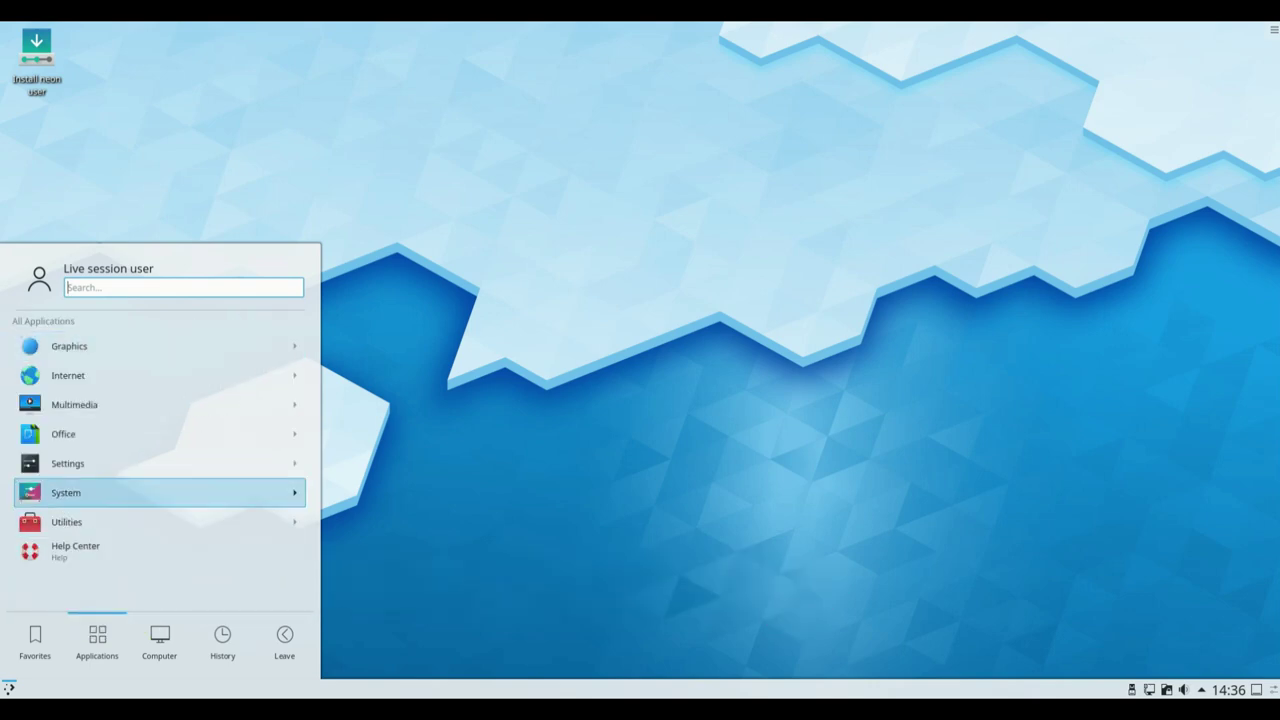
pyautogui.press('Up')
pyautogui.press('Up')
pyautogui.press('Up')
pyautogui.press('Up')
pyautogui.press('Up')
pyautogui.press('Right')
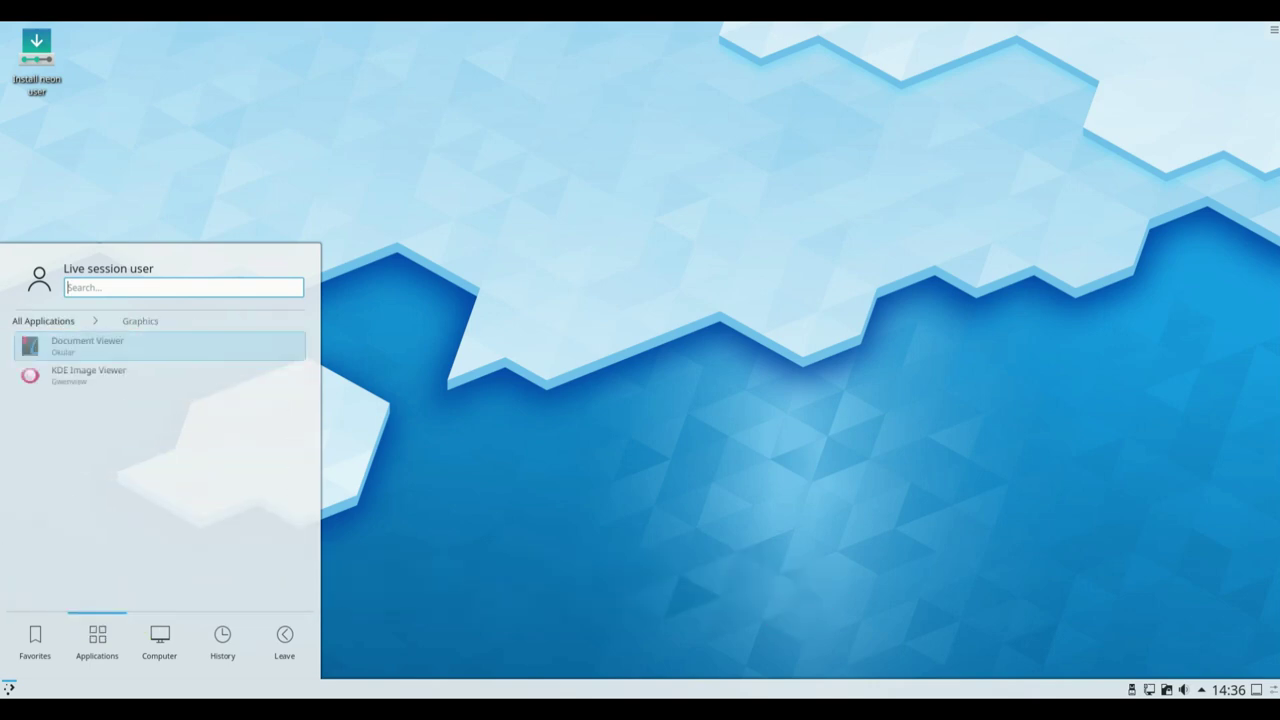
pyautogui.press('Escape')
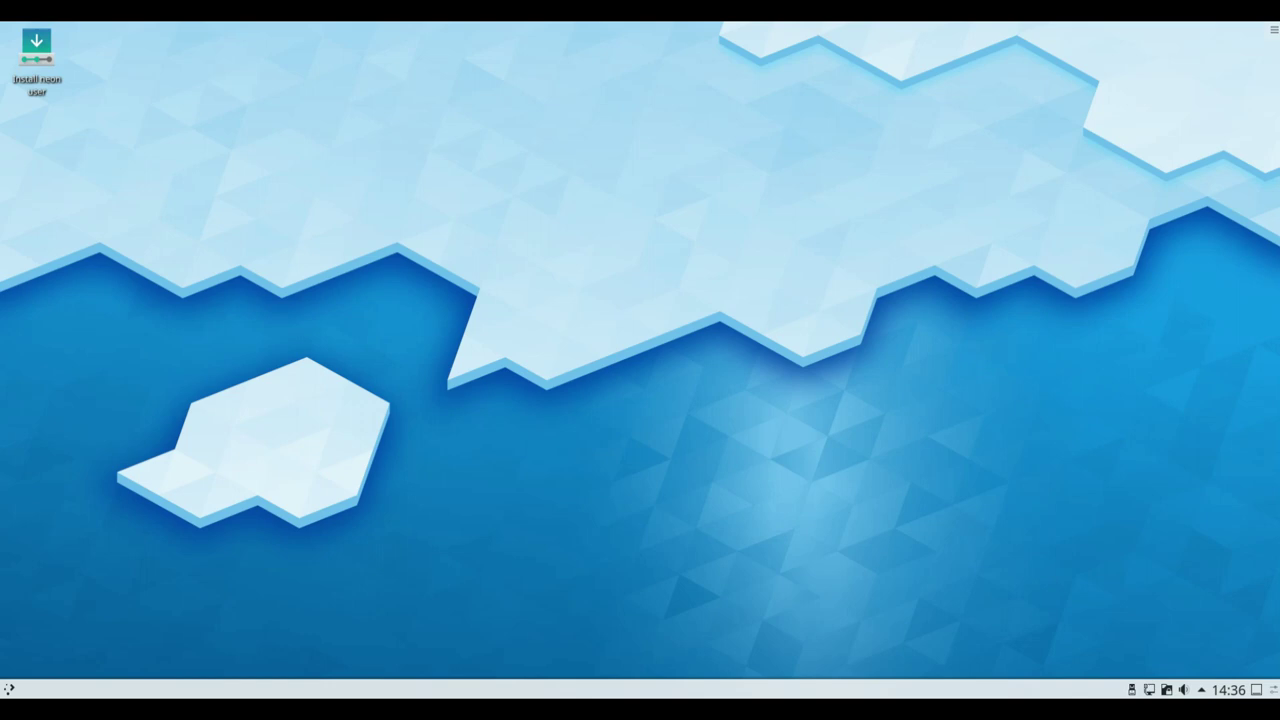
# - Launch System Settings from the favorites of the application launcher
pyautogui.hotkey('alt', 'F1')
pyautogui.press('Down')
pyautogui.press('Down')
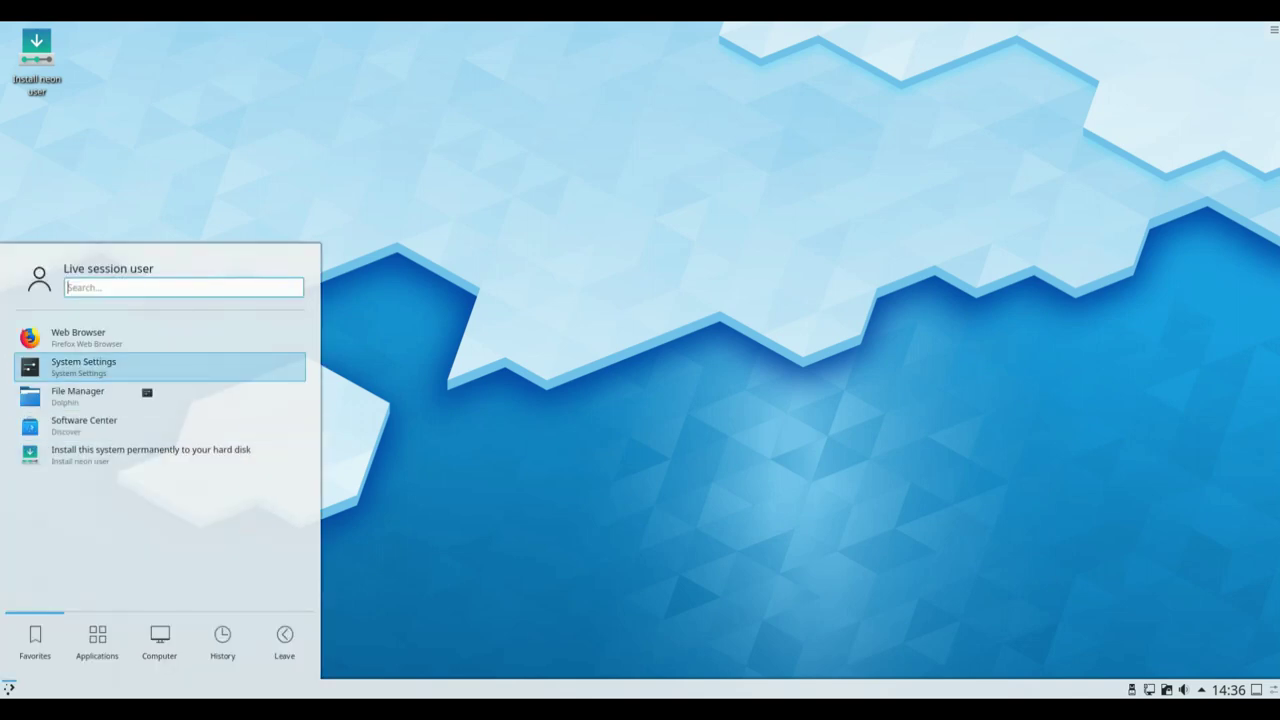
pyautogui.press('Return')
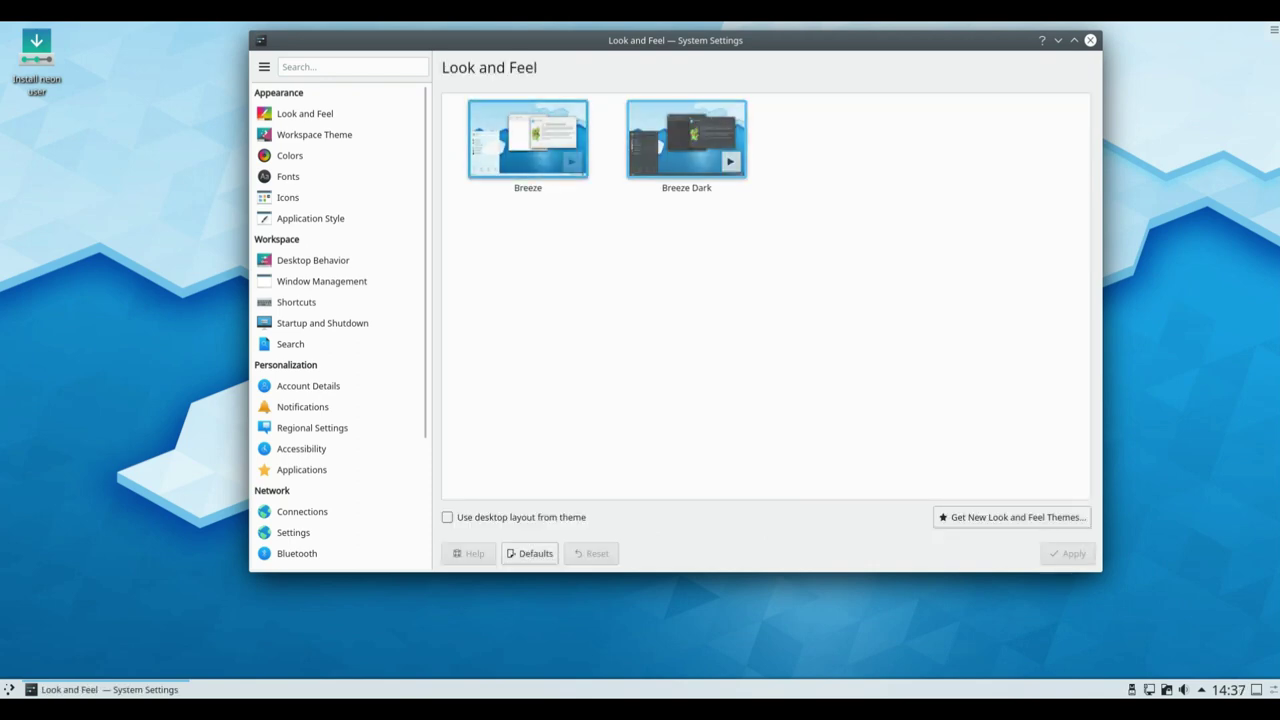
# - Look through the Appearance settings: Workspace Theme, the available color schemes, Fonts, Icons and Application Style
pyautogui.click(314, 134)
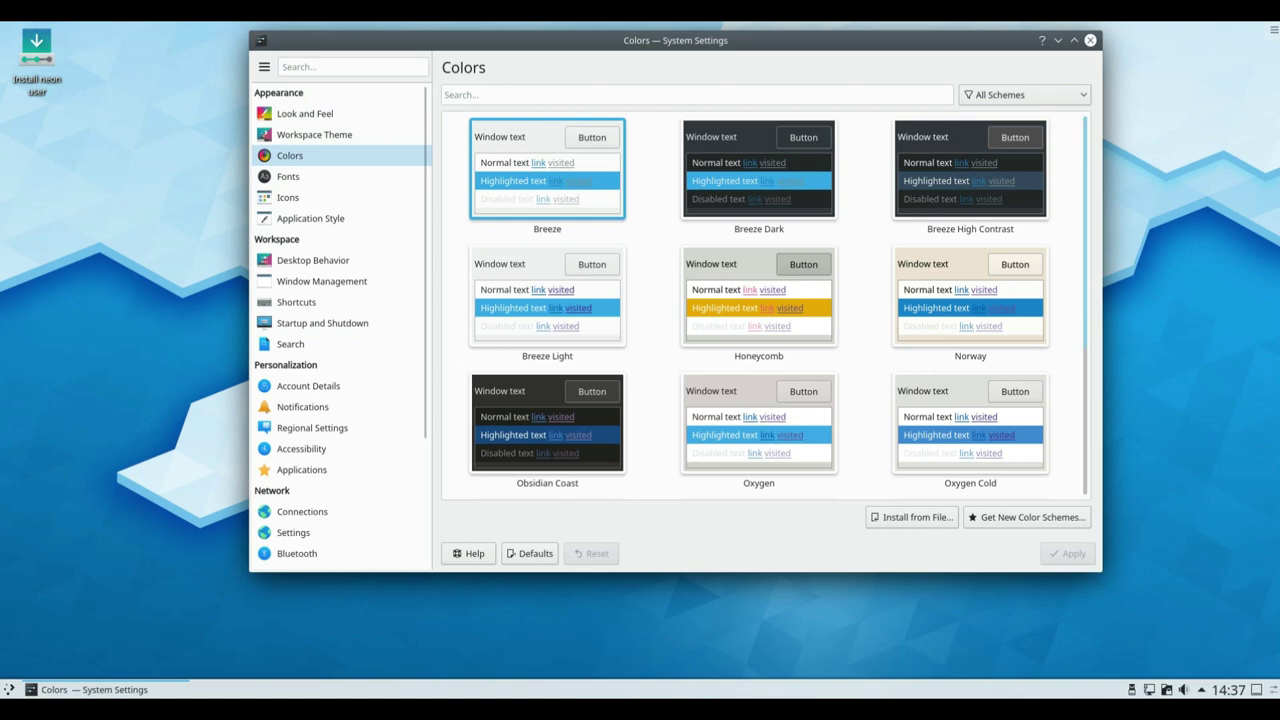
pyautogui.scroll(-3, 760, 300)
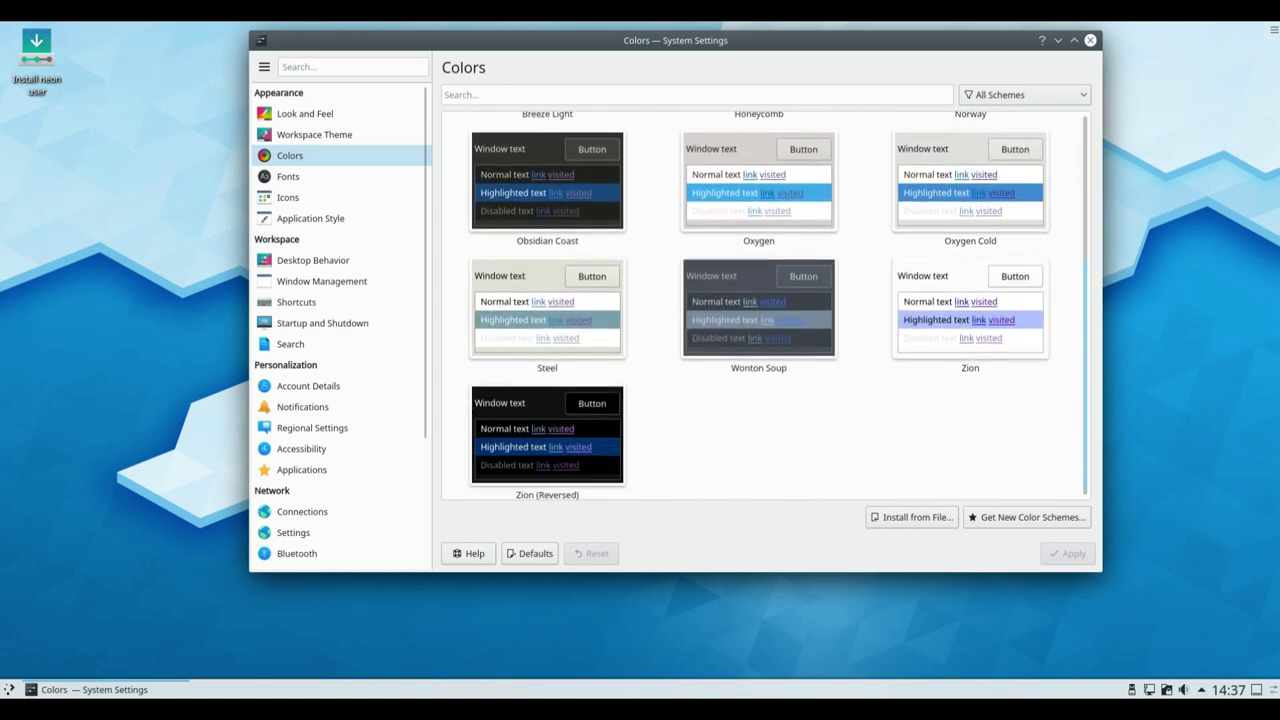
pyautogui.scroll(3, 760, 300)
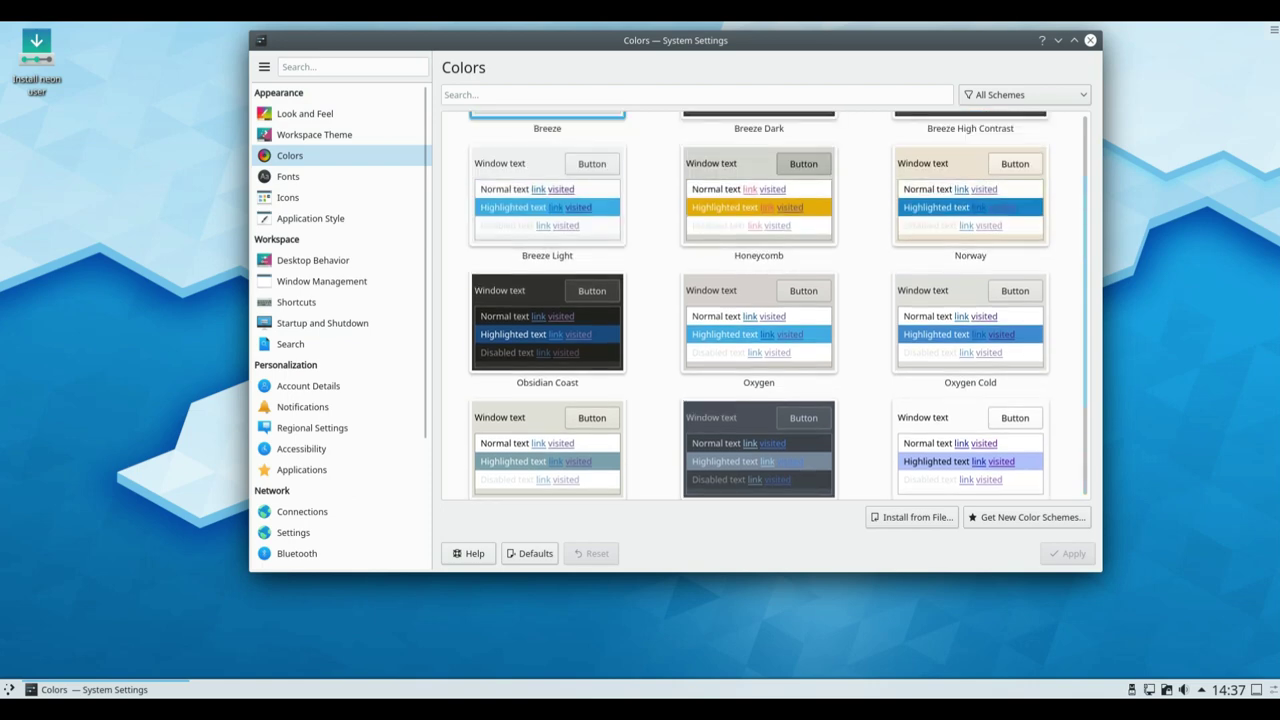
pyautogui.click(288, 176)
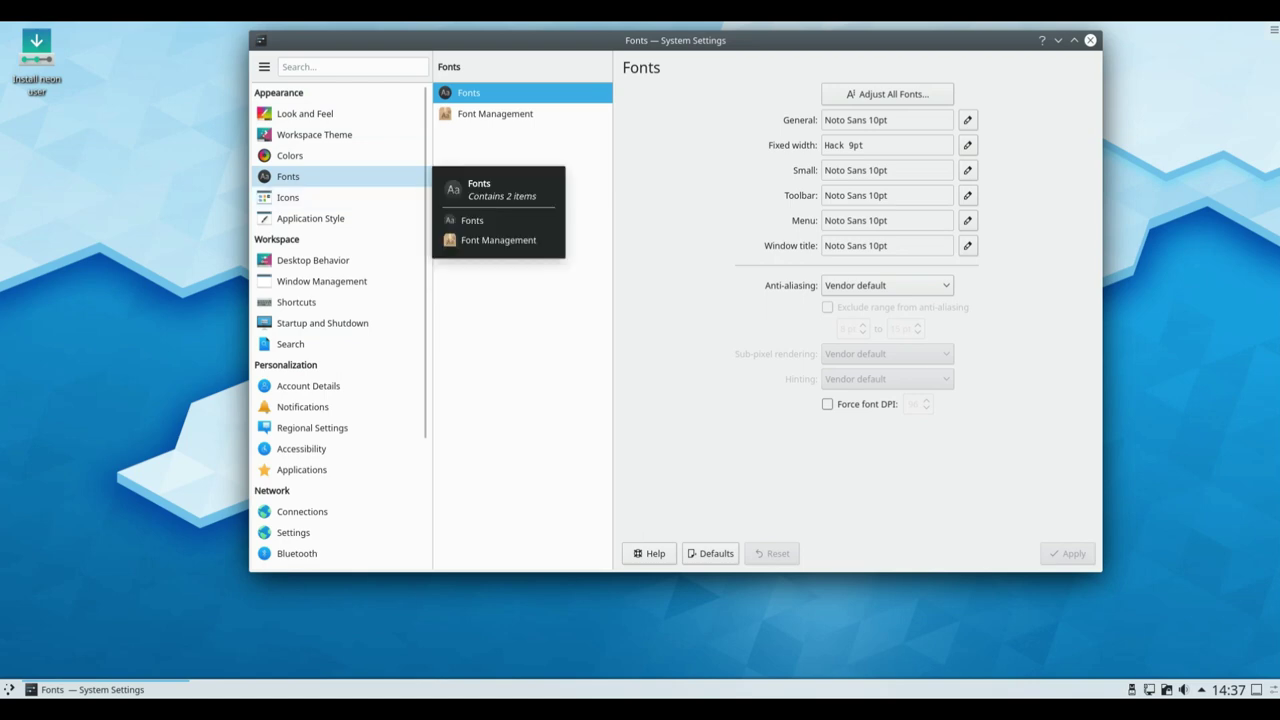
pyautogui.click(288, 197)
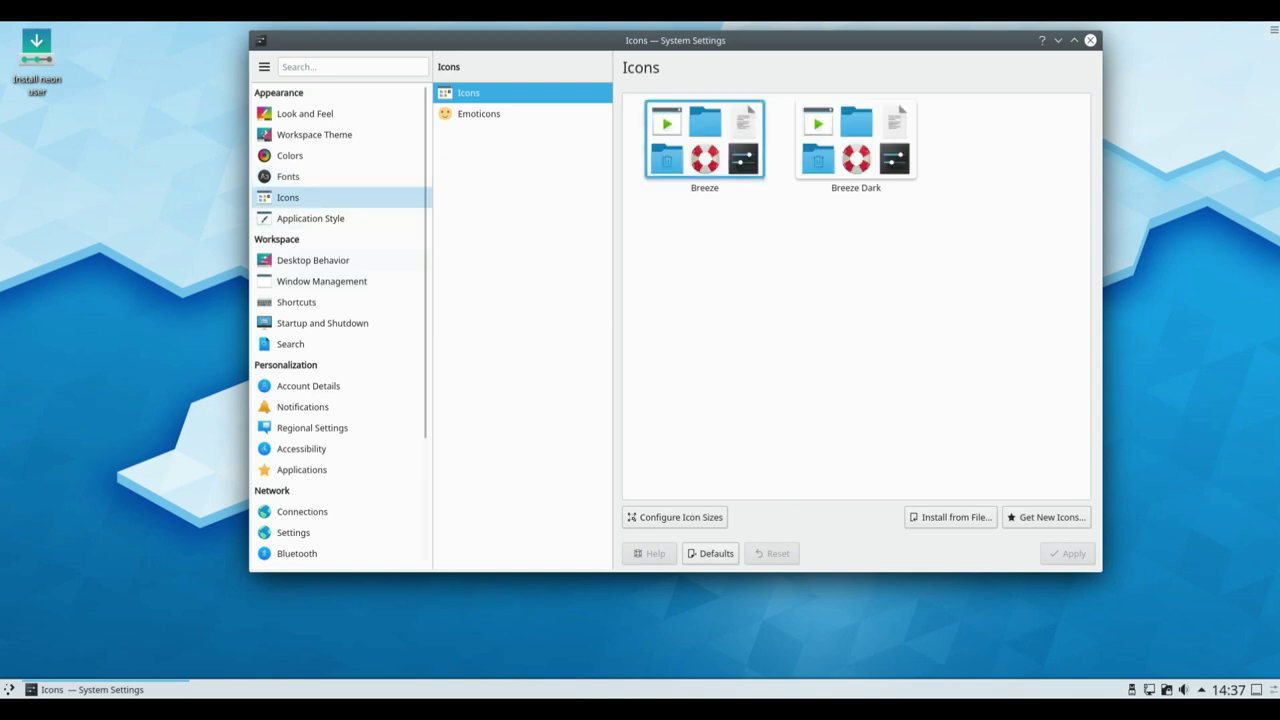
pyautogui.click(310, 218)
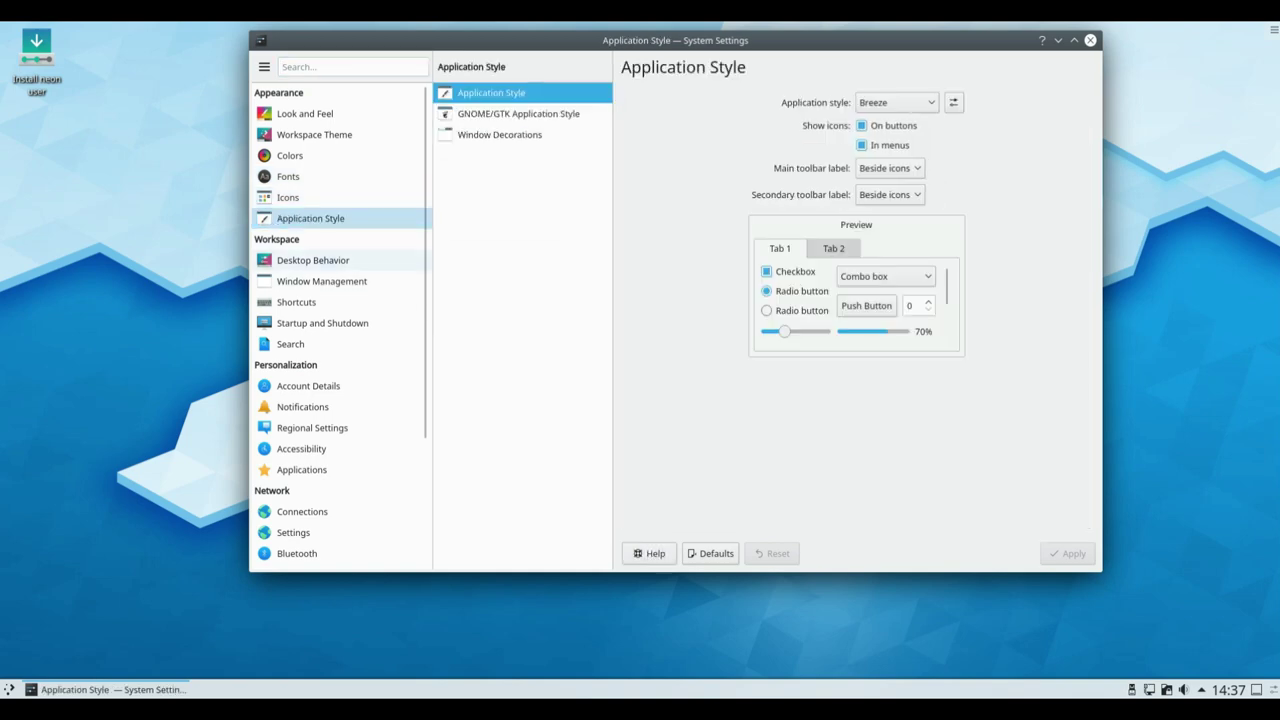
# - View the Desktop Behavior workspace options and look through the list of desktop effects
pyautogui.click(313, 260)
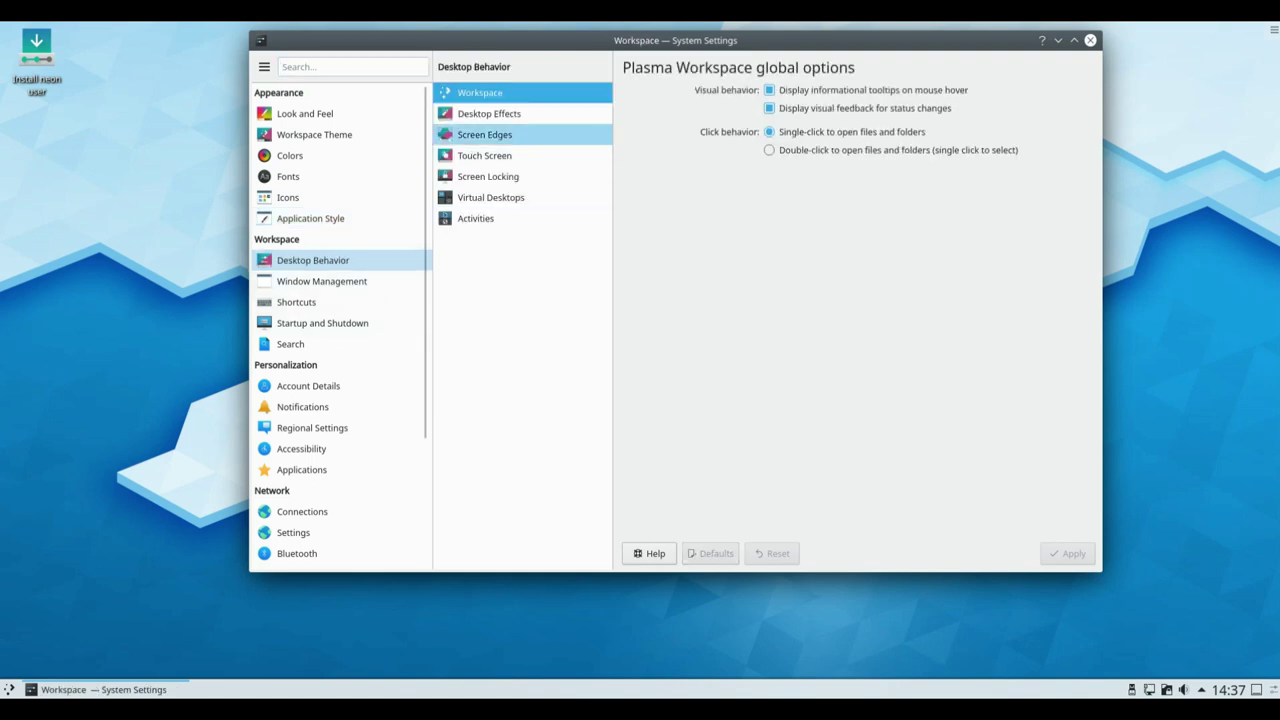
pyautogui.click(489, 113)
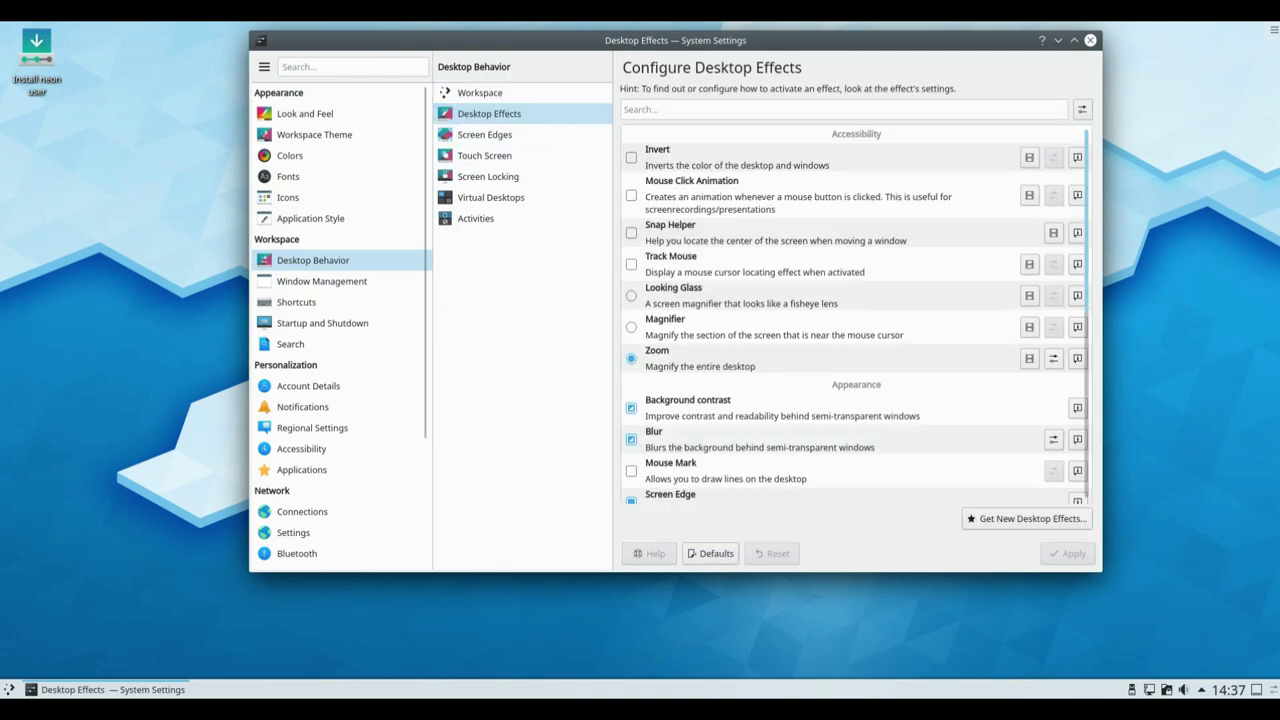
pyautogui.scroll(-3, 856, 316)
pyautogui.scroll(-5, 856, 316)
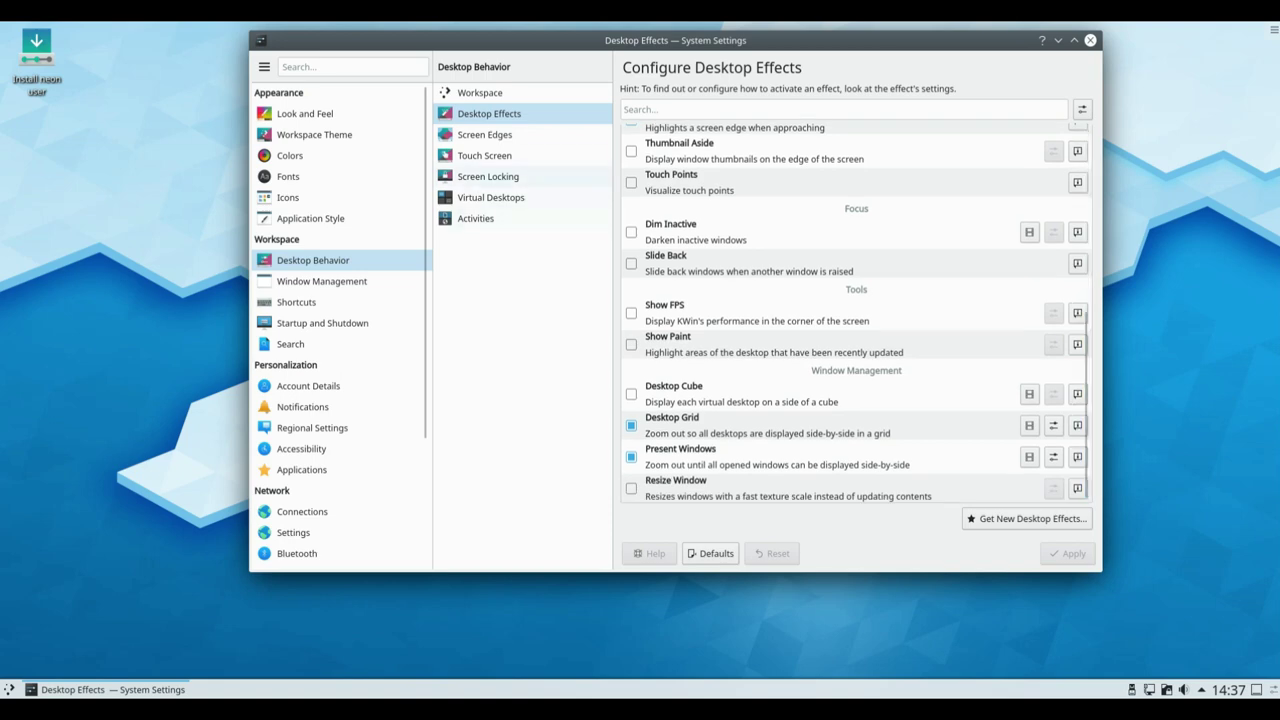
# - View the Screen Edges, Touch Screen, Screen Locking, Virtual Desktops and Activities settings of Desktop Behavior
pyautogui.click(485, 134)
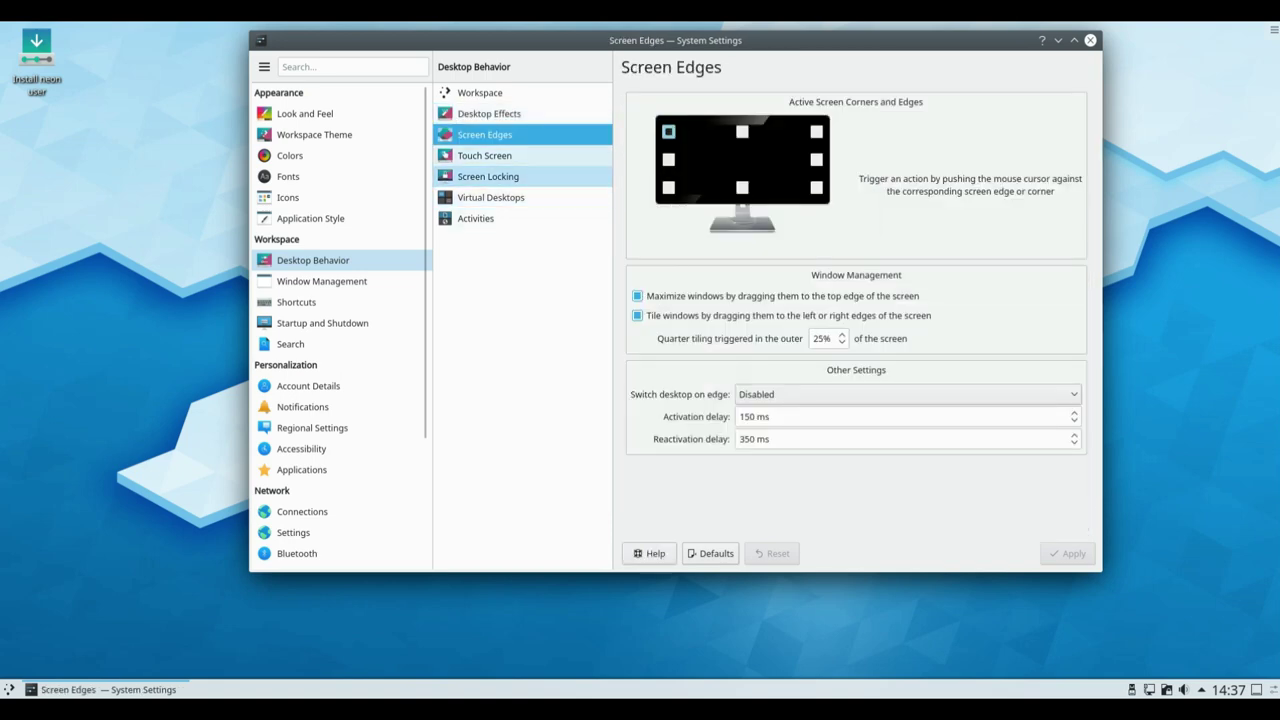
pyautogui.click(484, 155)
pyautogui.click(488, 176)
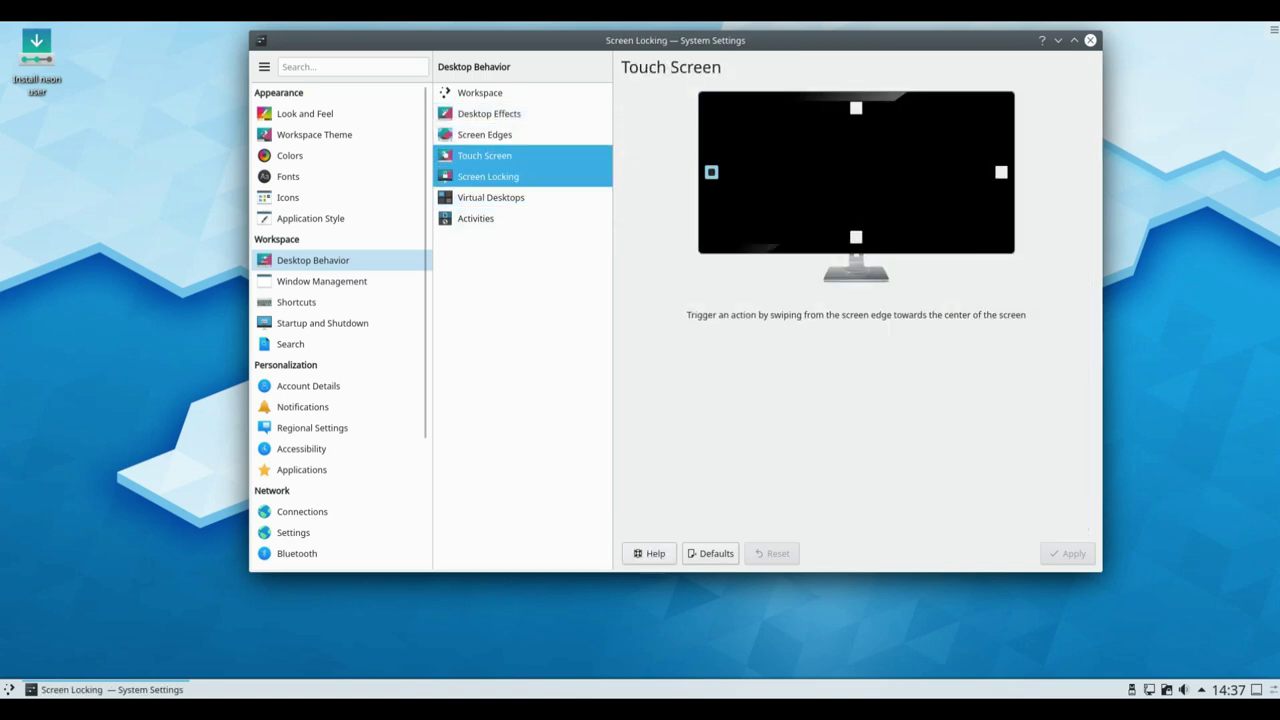
pyautogui.click(490, 197)
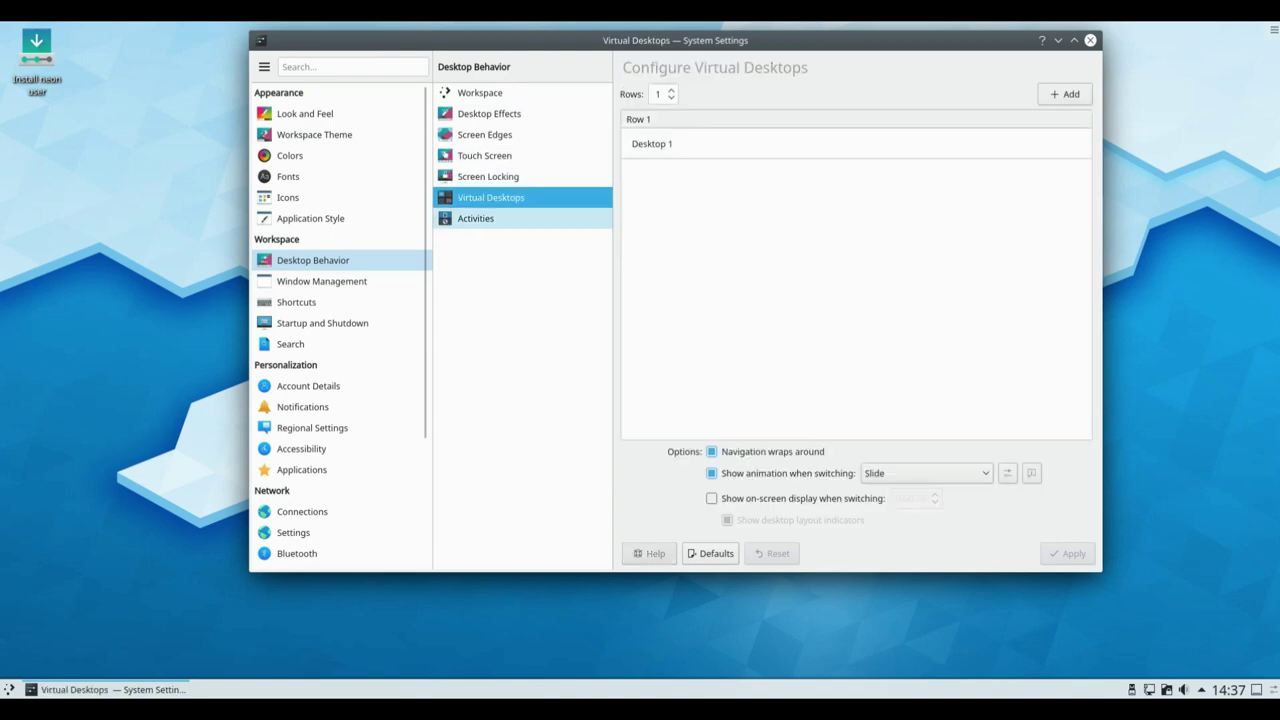
pyautogui.click(475, 218)
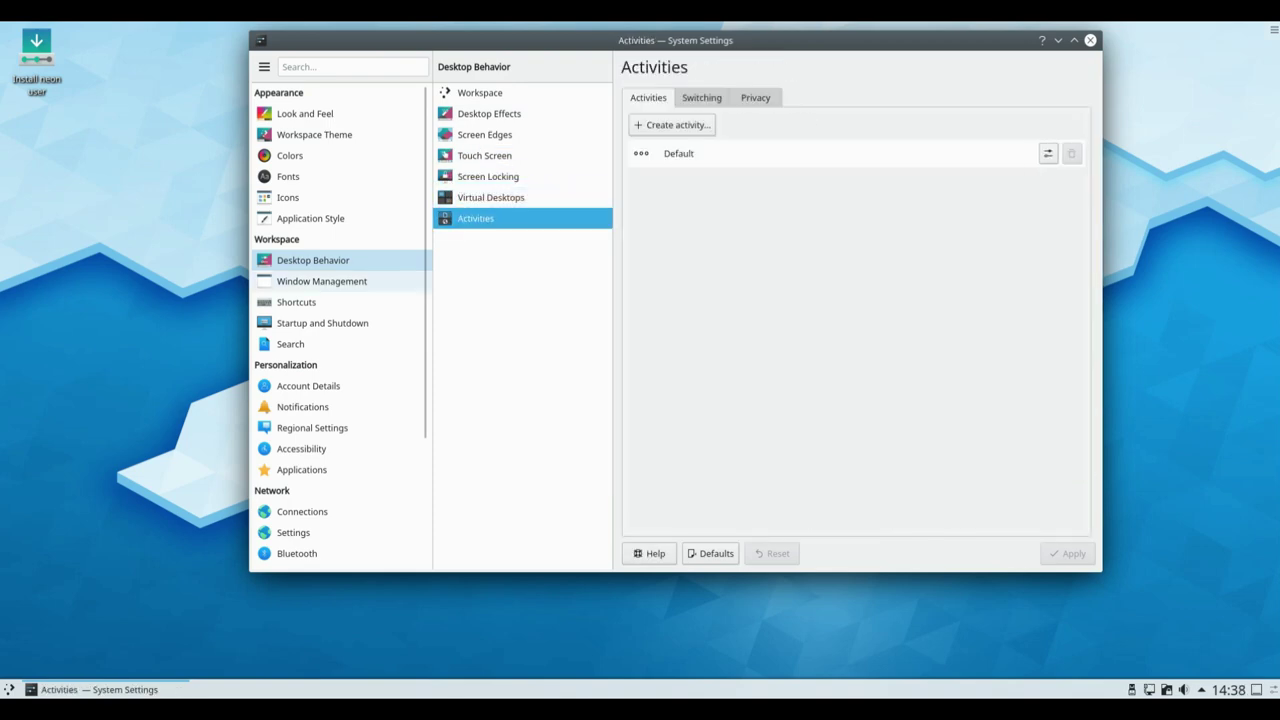
# - View the Window Management, Shortcuts, and Startup and Shutdown settings, including the login screen's theme and advanced options, and close System Settings
pyautogui.click(322, 281)
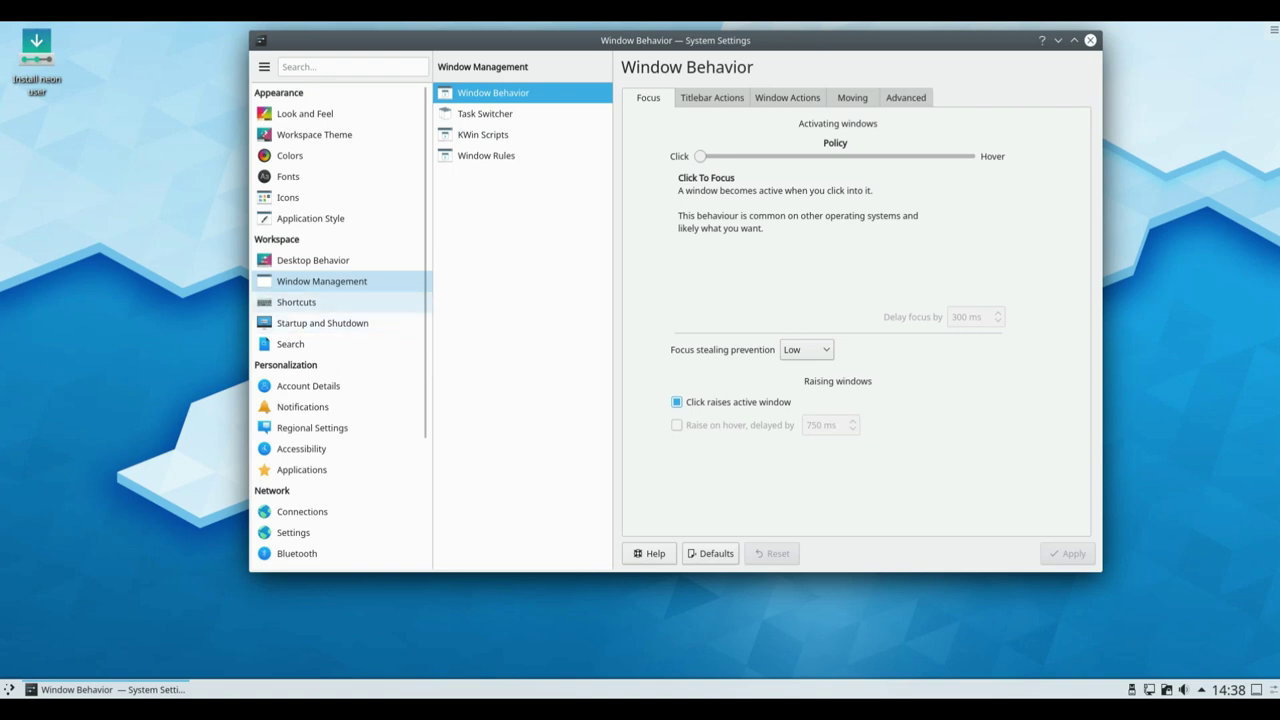
pyautogui.click(296, 302)
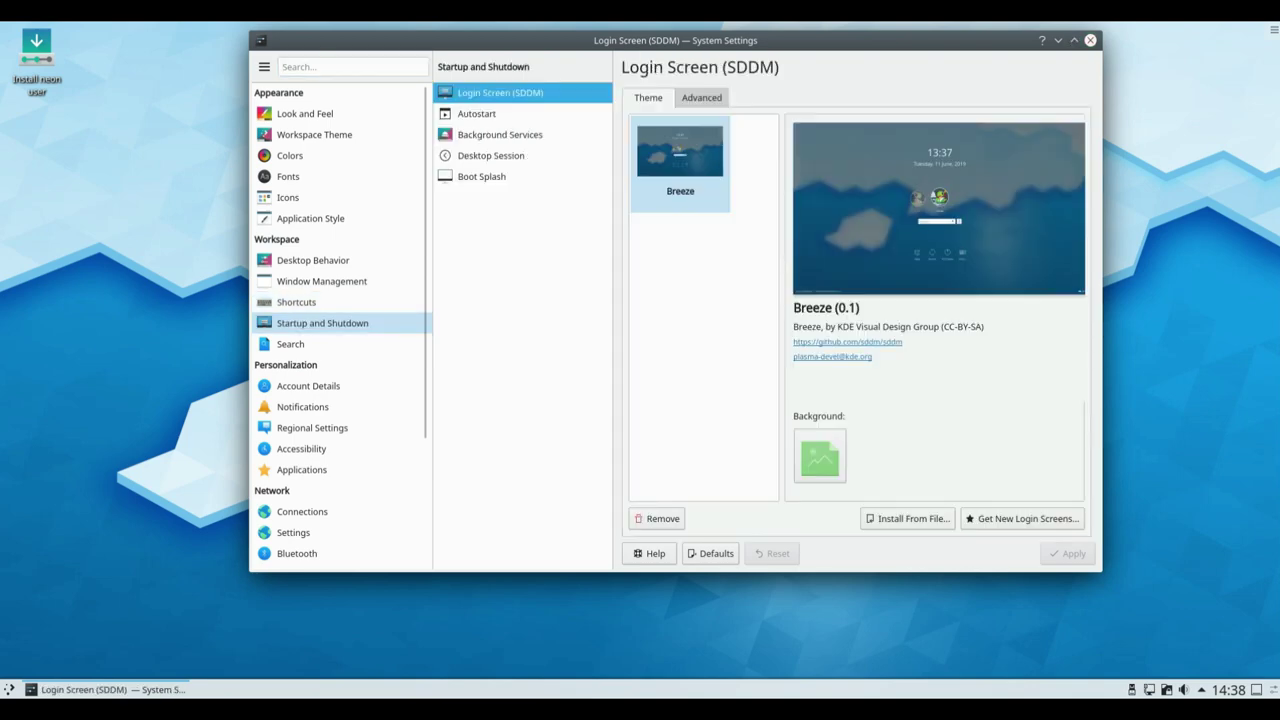
pyautogui.click(701, 97)
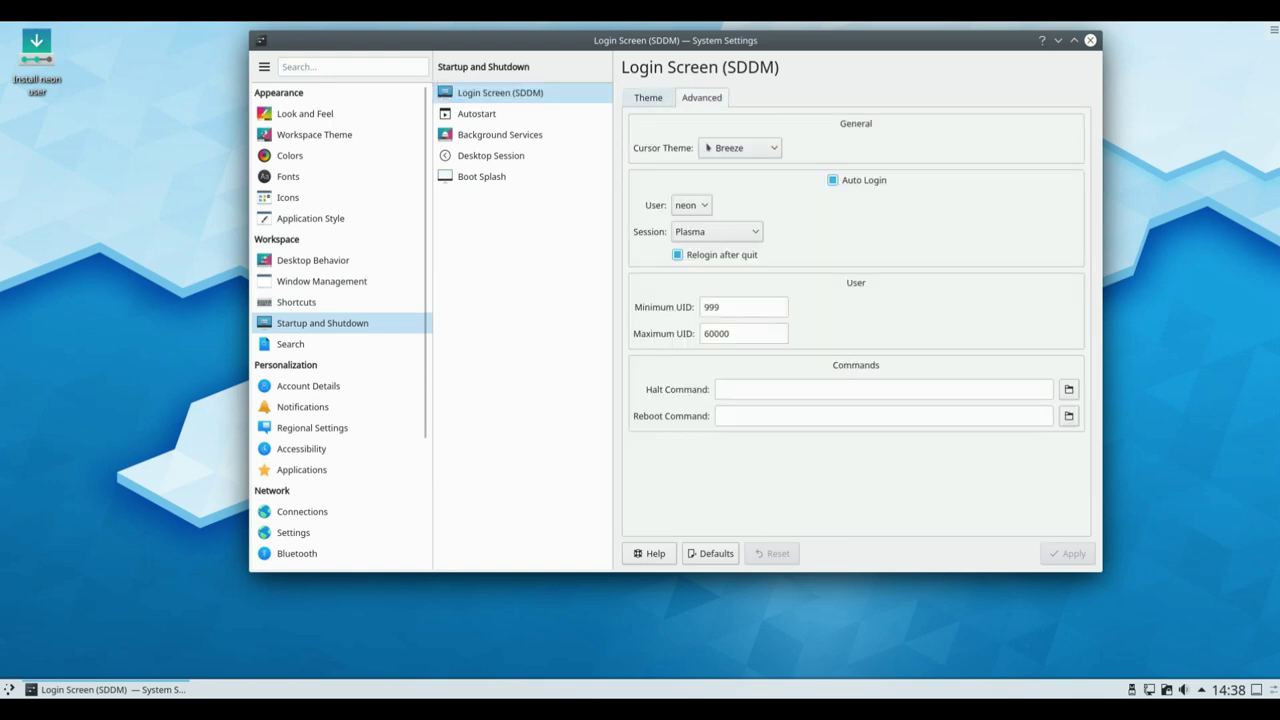
pyautogui.click(648, 97)
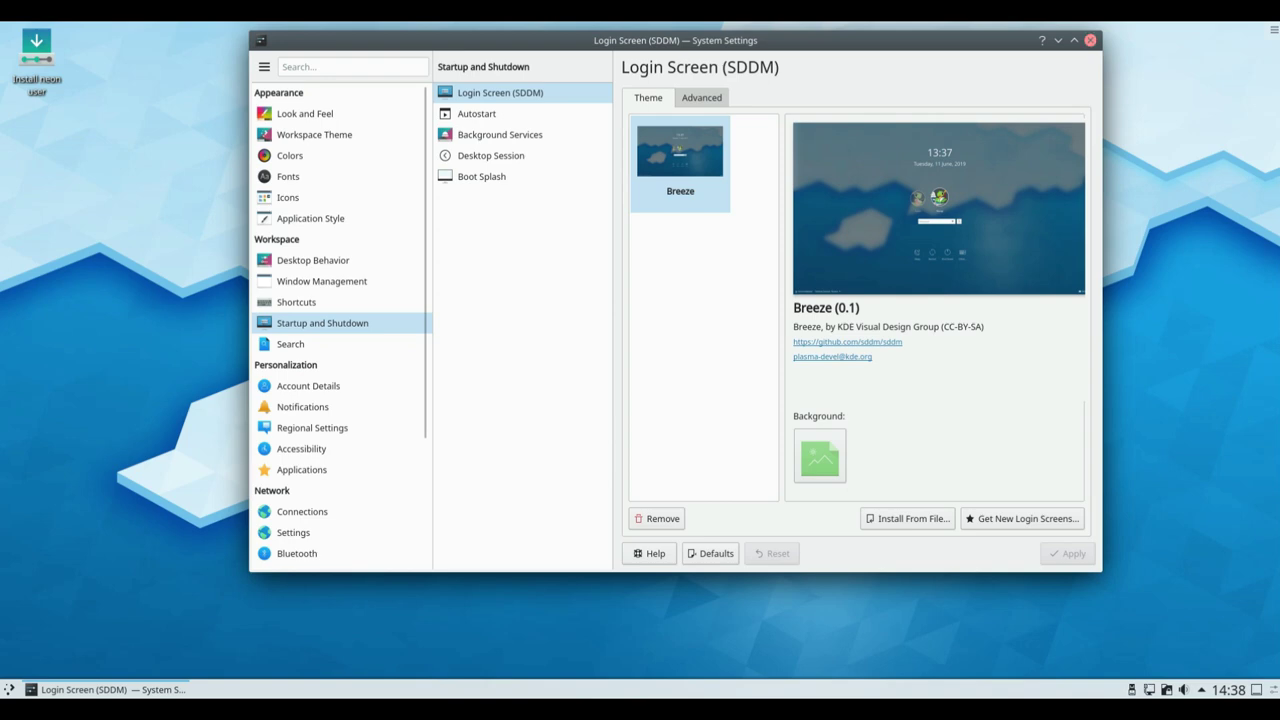
pyautogui.hotkey('ctrl', 'q')
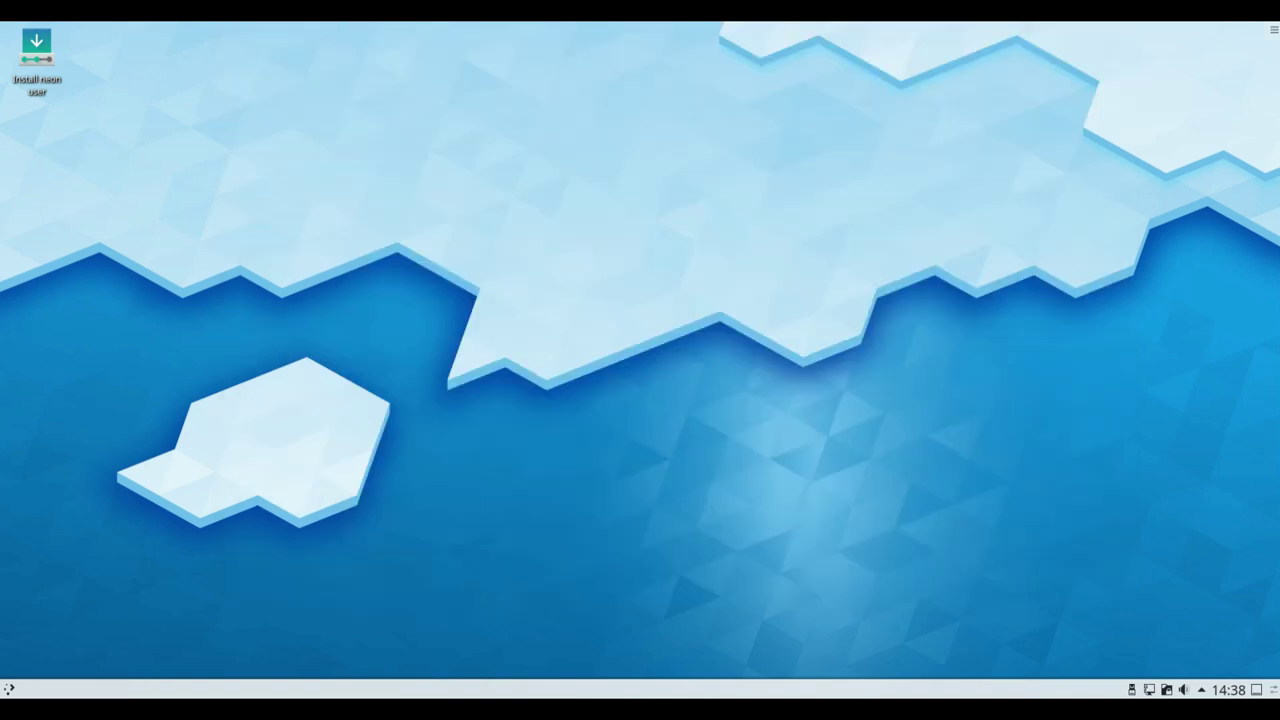
# - Browse the application categories in the launcher and list the Internet applications
pyautogui.press('super')
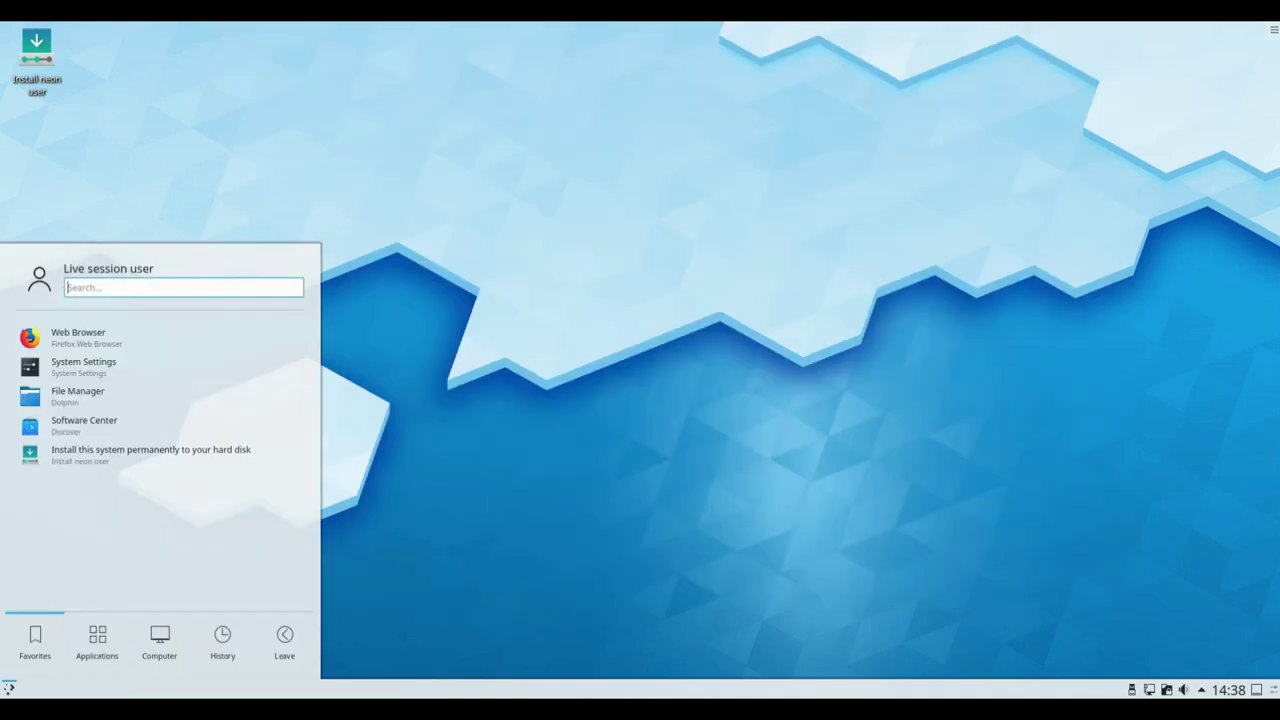
pyautogui.press('Right')
pyautogui.press('Up')
pyautogui.press('Up')
pyautogui.press('Up')
pyautogui.press('Up')
pyautogui.press('Up')
pyautogui.press('Up')
pyautogui.press('Up')
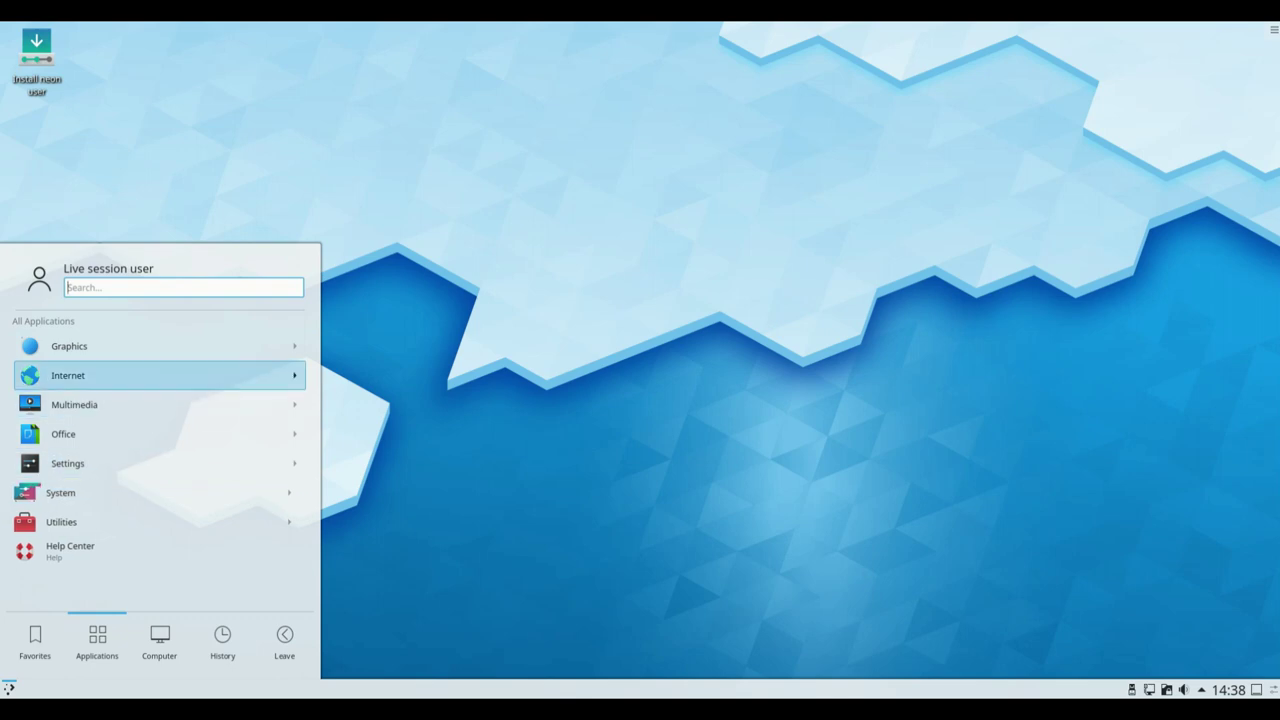
pyautogui.press('Return')
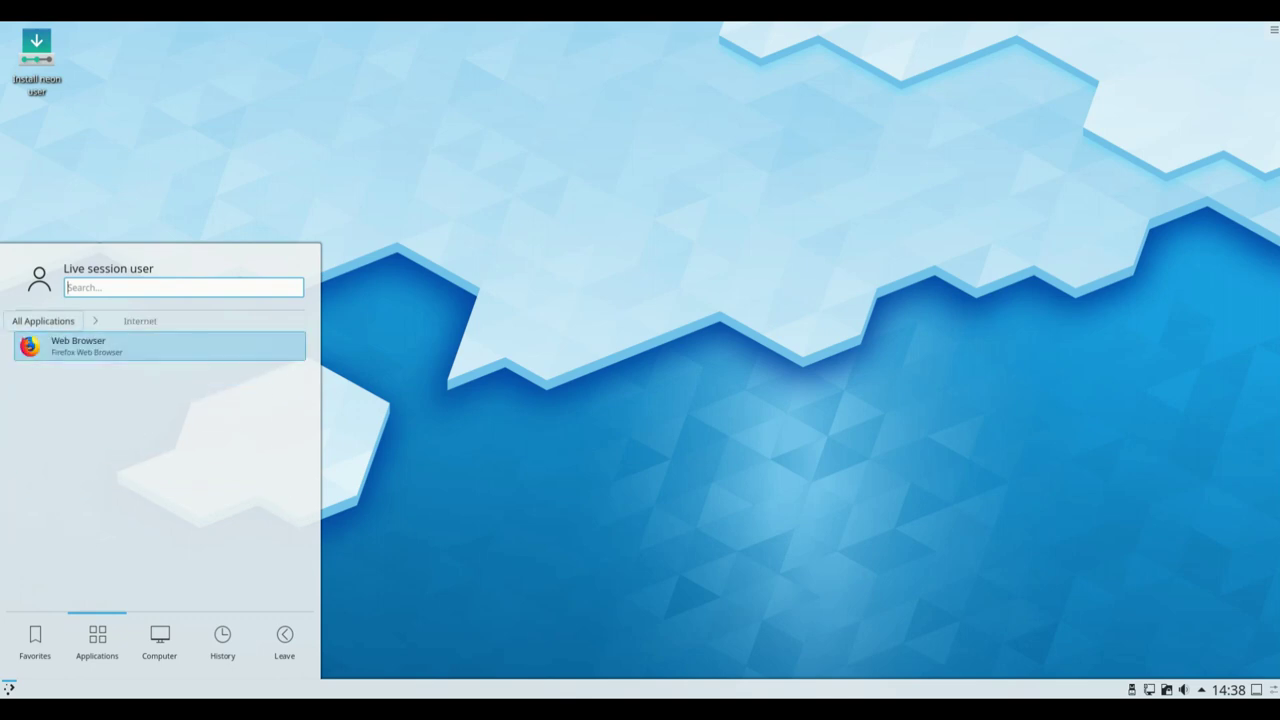
# - Look through the applications in the launcher's Office and Settings categories, returning to the list of all categories
pyautogui.press('Left')
pyautogui.press('Down')
pyautogui.press('Down')
pyautogui.press('Down')
pyautogui.press('Return')
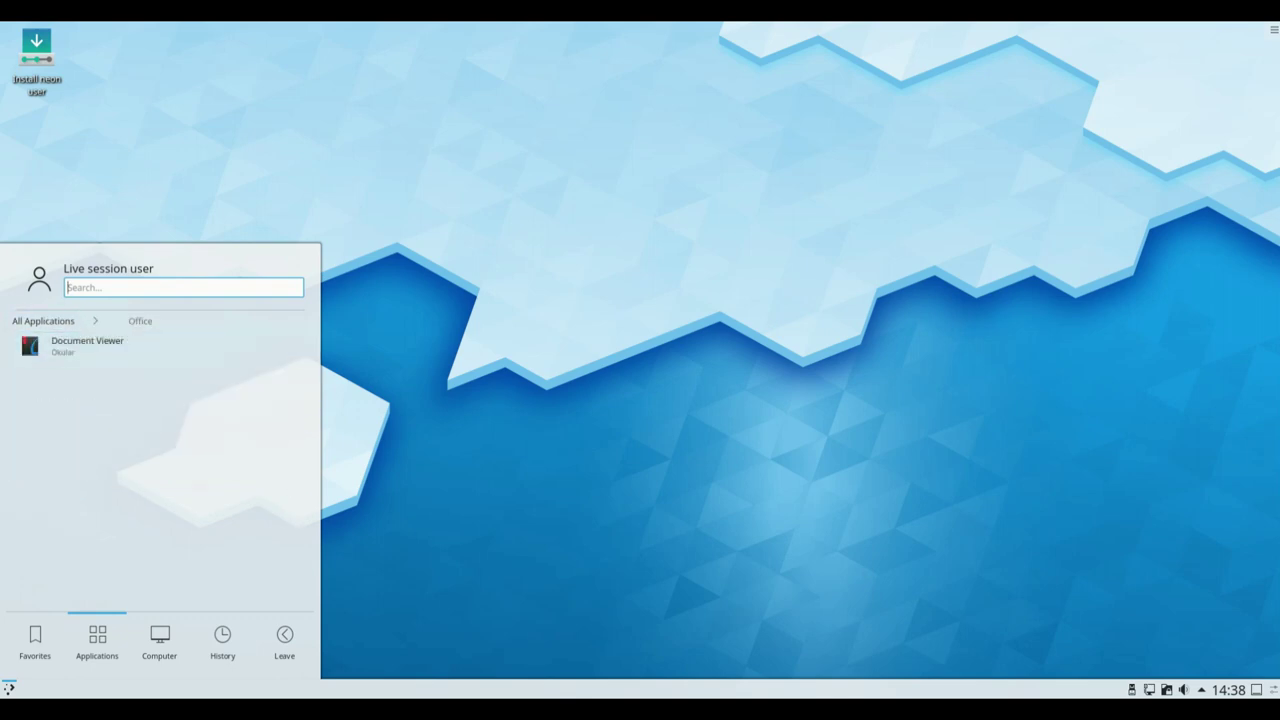
pyautogui.press('Down')
pyautogui.press('Left')
pyautogui.press('Down')
pyautogui.press('Down')
pyautogui.press('Down')
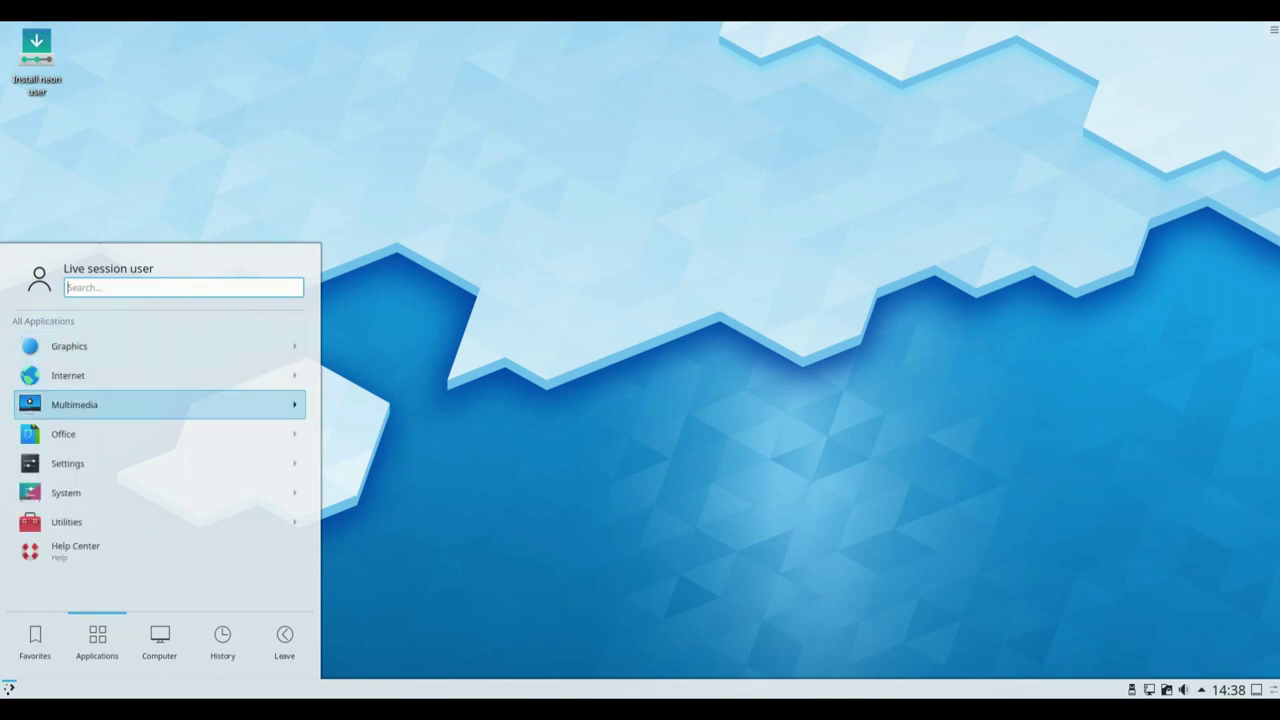
pyautogui.press('Return')
pyautogui.press('Left')
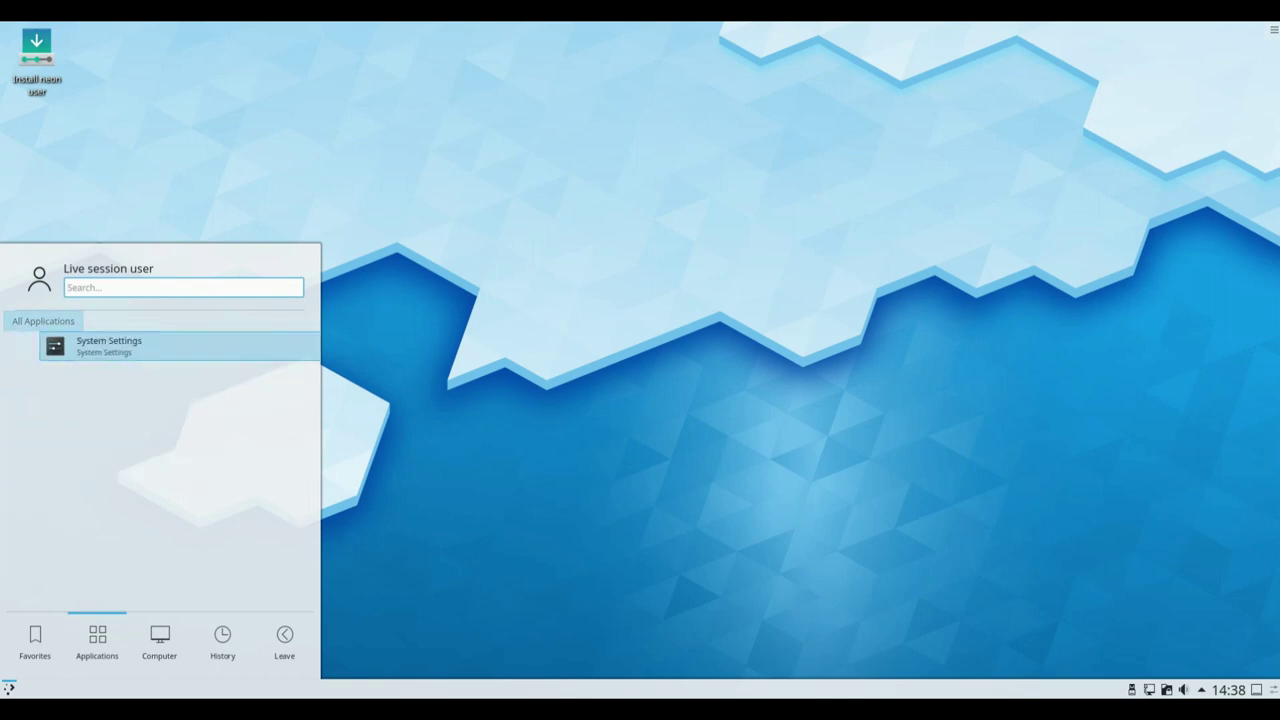
# - Launch System Monitor from the launcher's System category and view its process table and System Load graphs
pyautogui.press('Down')
pyautogui.press('Return')
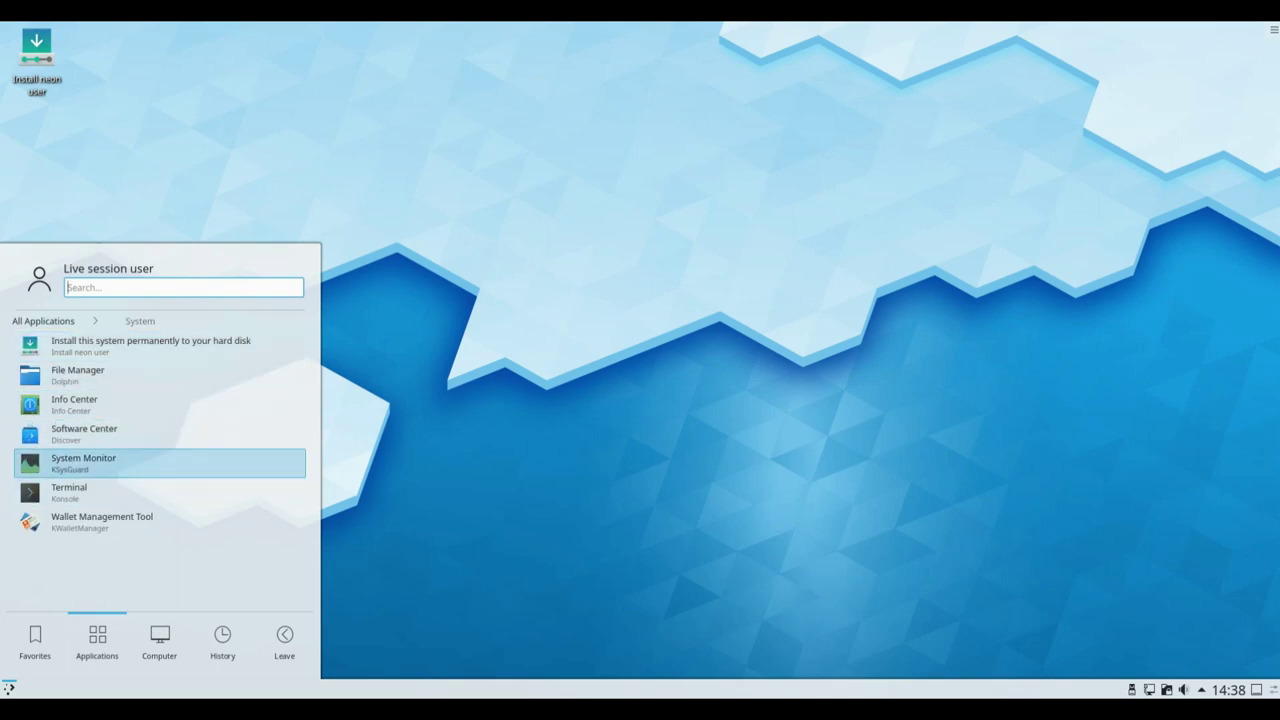
pyautogui.press('Return')
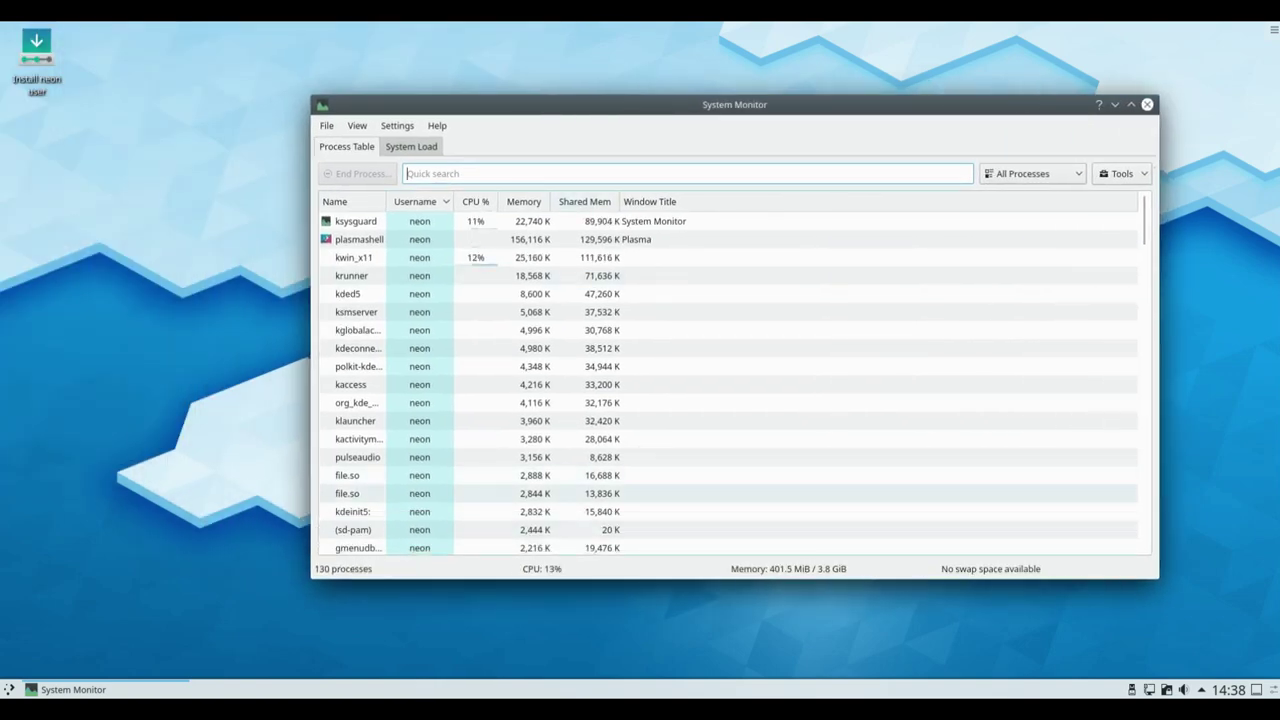
pyautogui.click(411, 146)
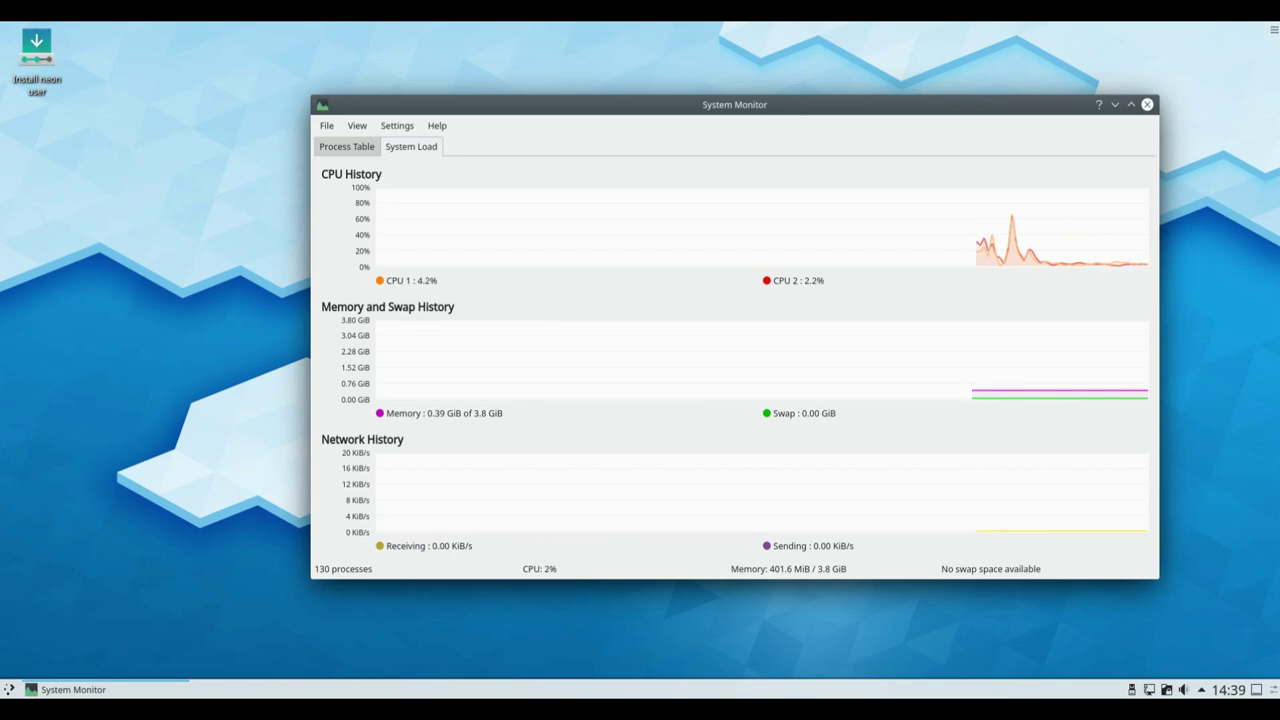
pyautogui.hotkey('ctrl', 'q')
pyautogui.rightClick(604, 126)
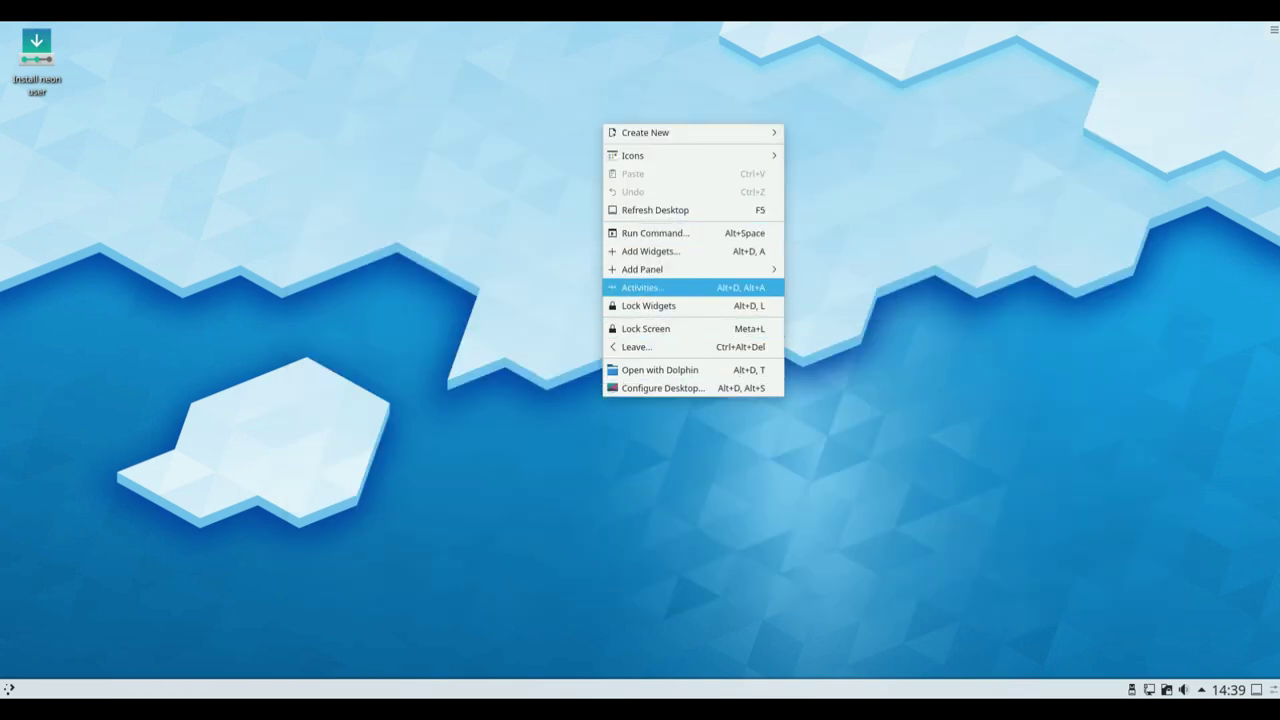
pyautogui.press('Return')
# - Search the application launcher for "kon" to launch Konsole, and enlarge its window to 135 x 32
pyautogui.hotkey('alt', 'F1')
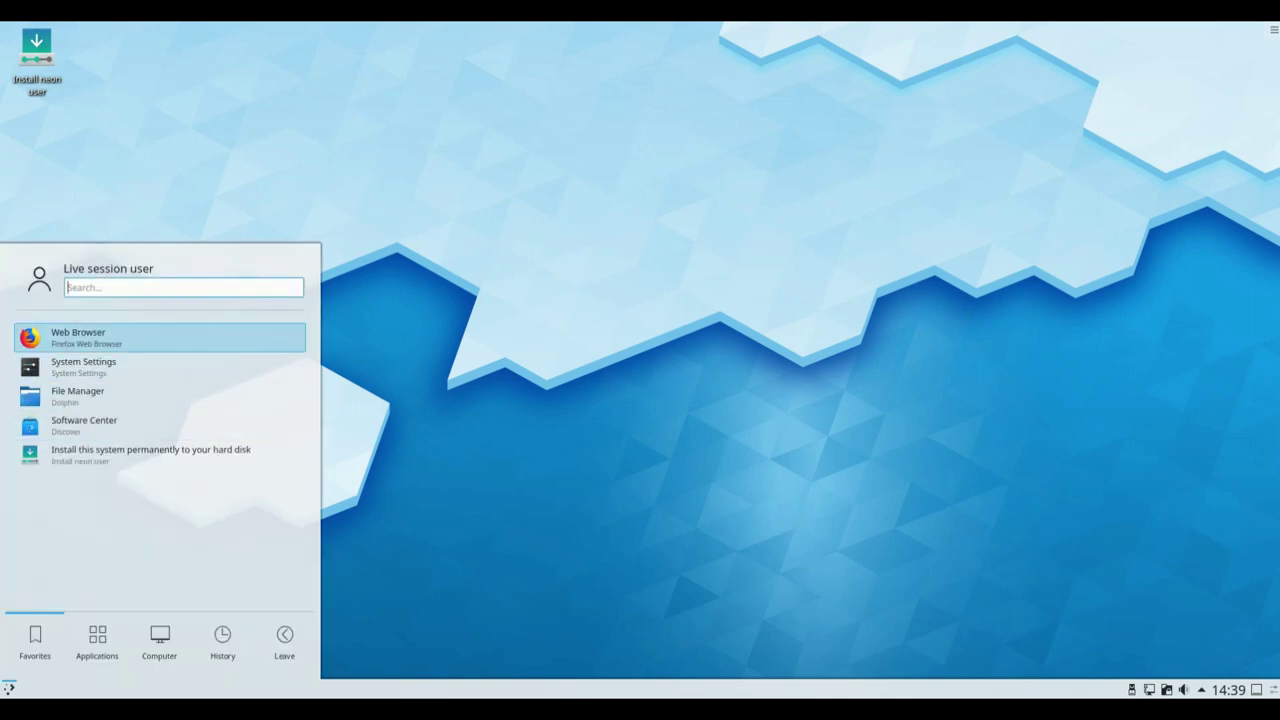
pyautogui.write('kon')
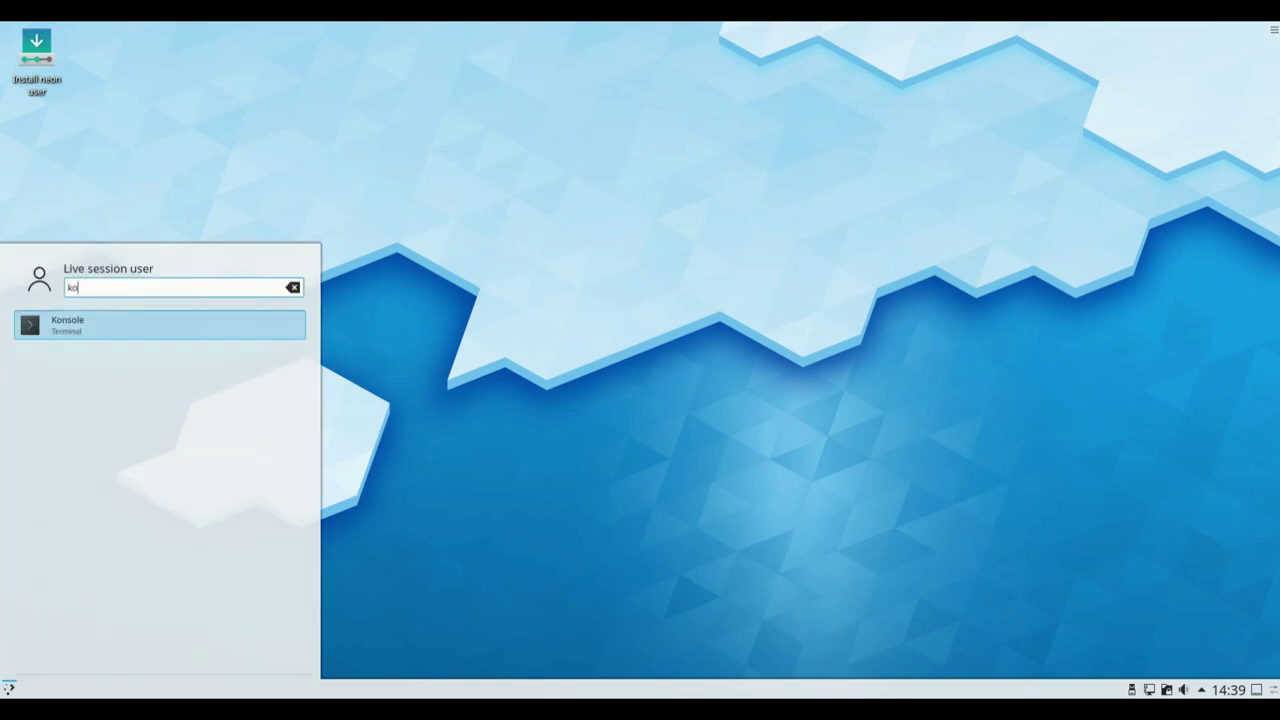
pyautogui.press('Return')
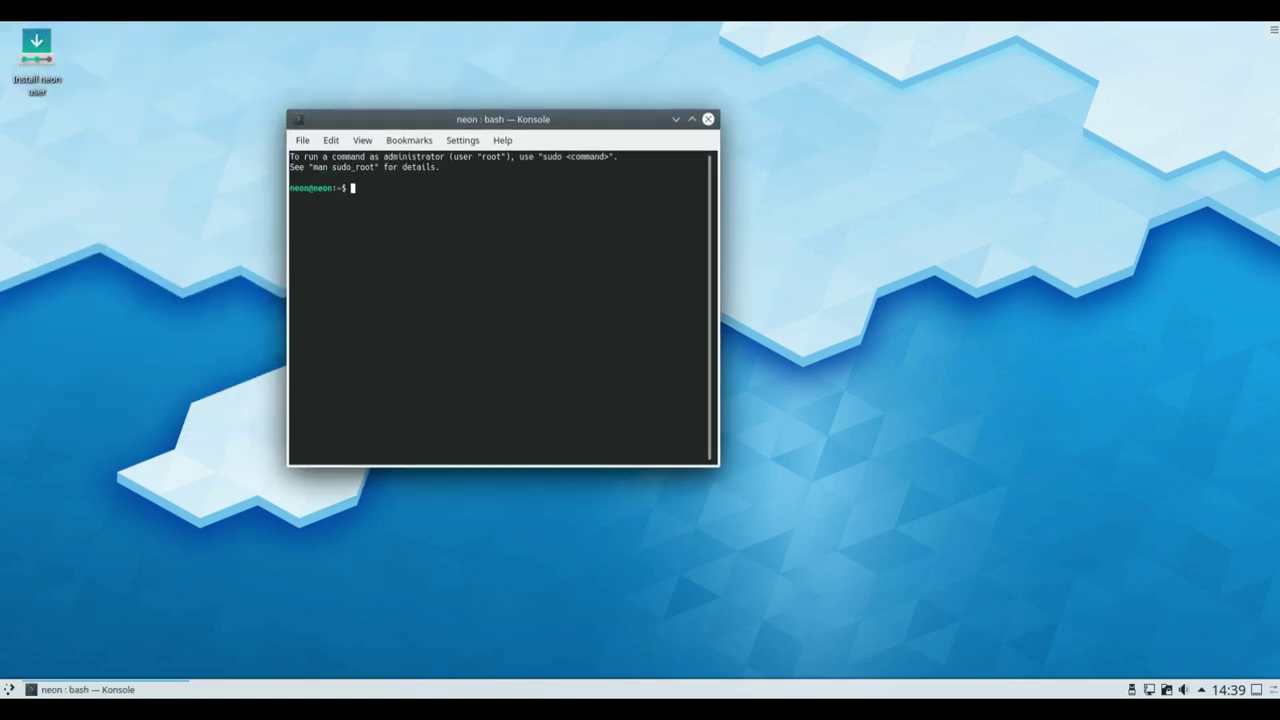
pyautogui.moveTo(719, 466); pyautogui.dragTo(939, 491)
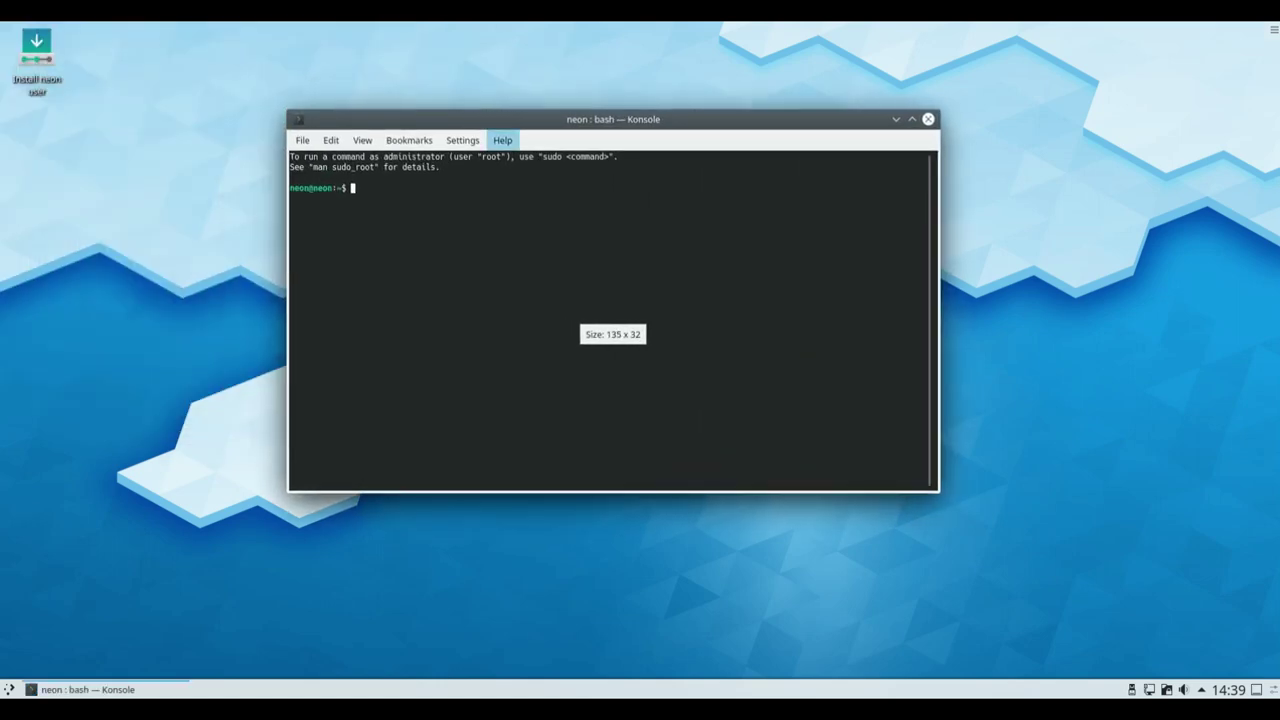
# - Open the About Konsole information, enlarge its dialog and view the Libraries and Authors details
pyautogui.click(502, 140)
pyautogui.click(531, 269)
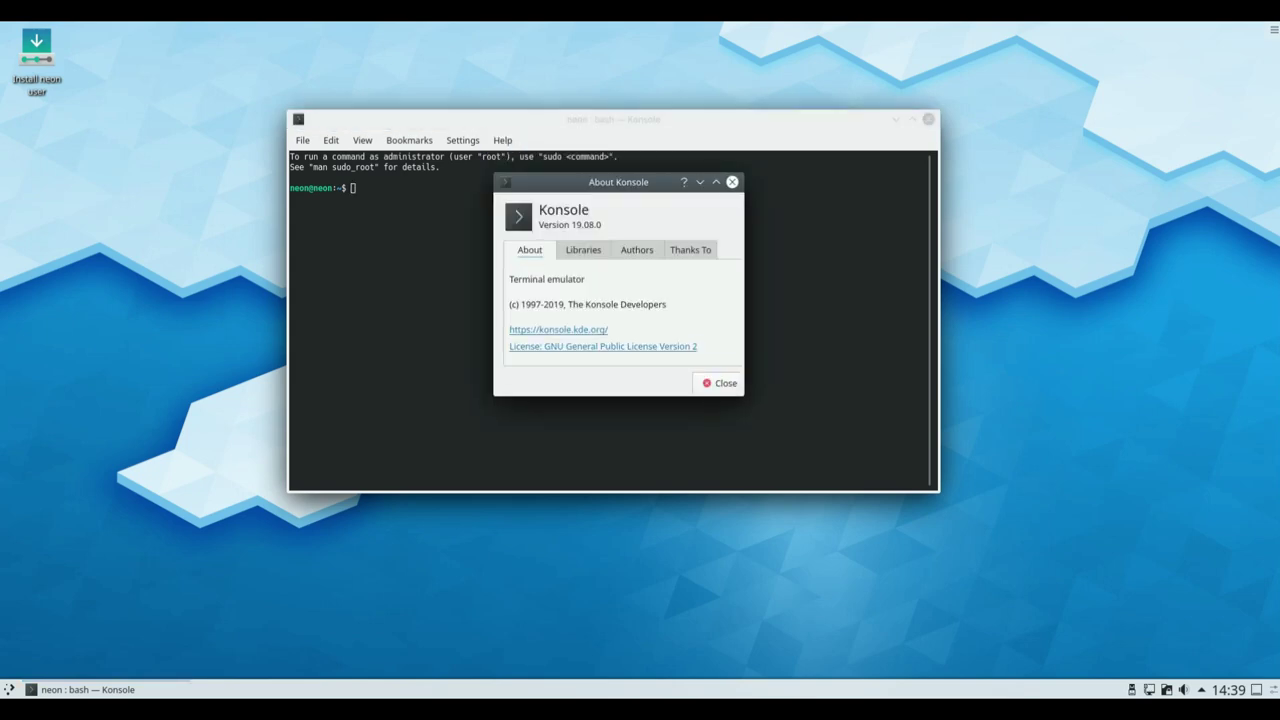
pyautogui.moveTo(743, 395); pyautogui.dragTo(1023, 535)
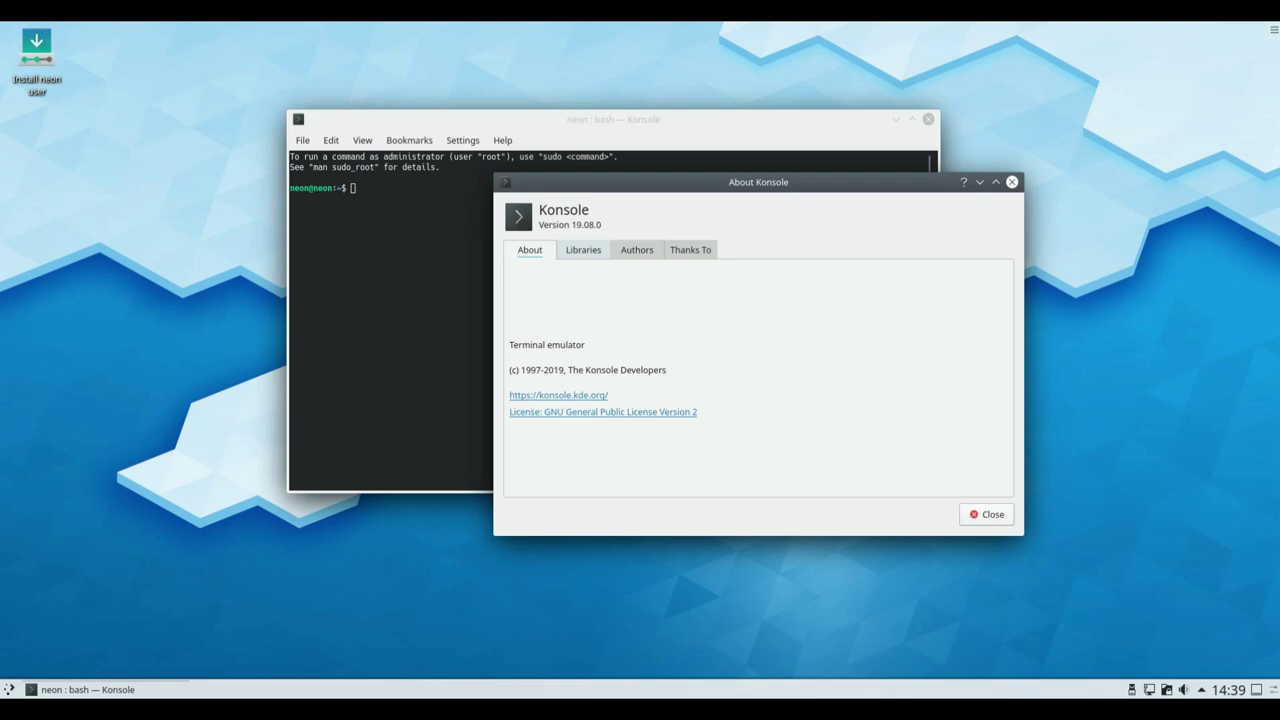
pyautogui.click(583, 249)
pyautogui.click(637, 249)
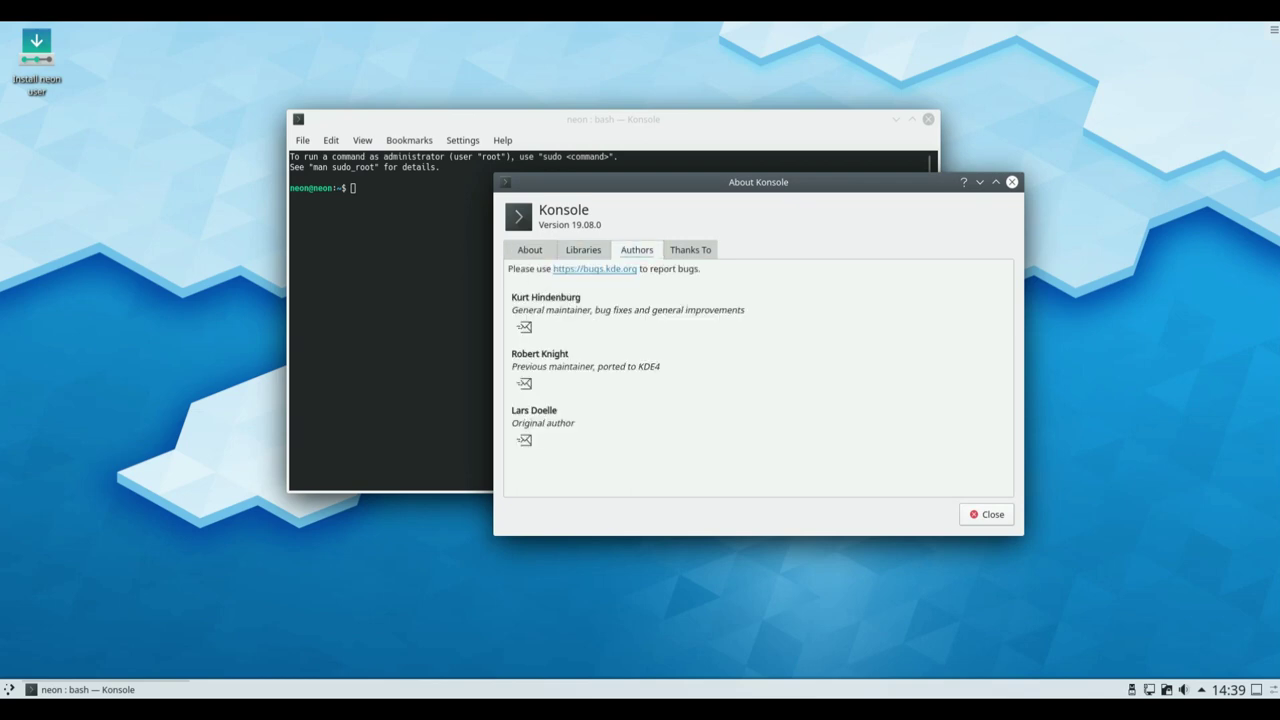
# - Read through the whole Thanks To list of About Konsole and close the dialog
pyautogui.click(690, 249)
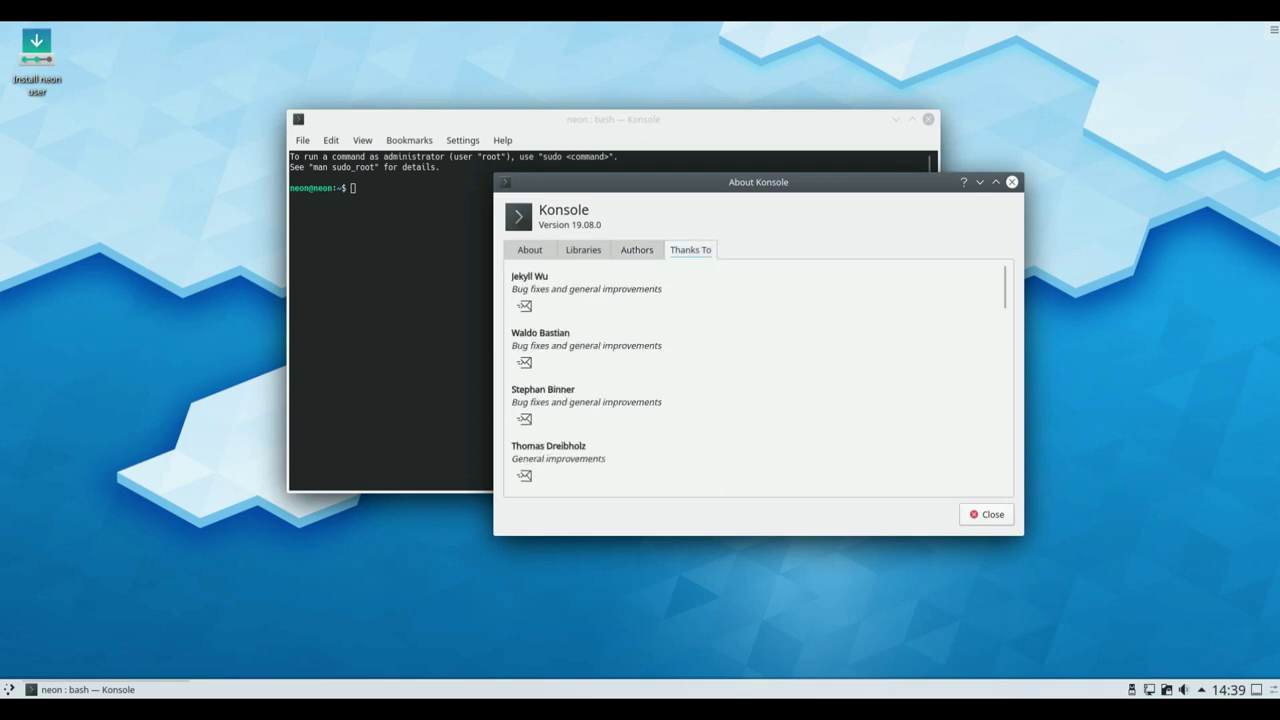
pyautogui.scroll(-2, 757, 379)
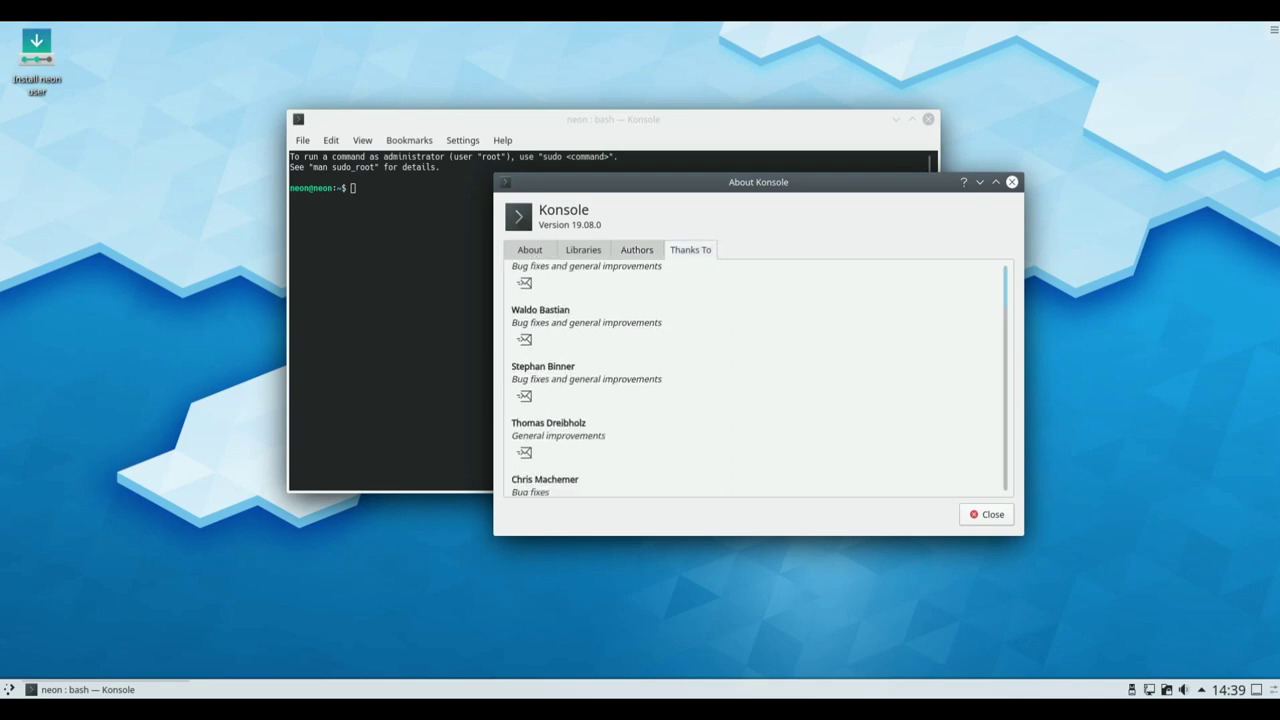
pyautogui.scroll(-5, 757, 379)
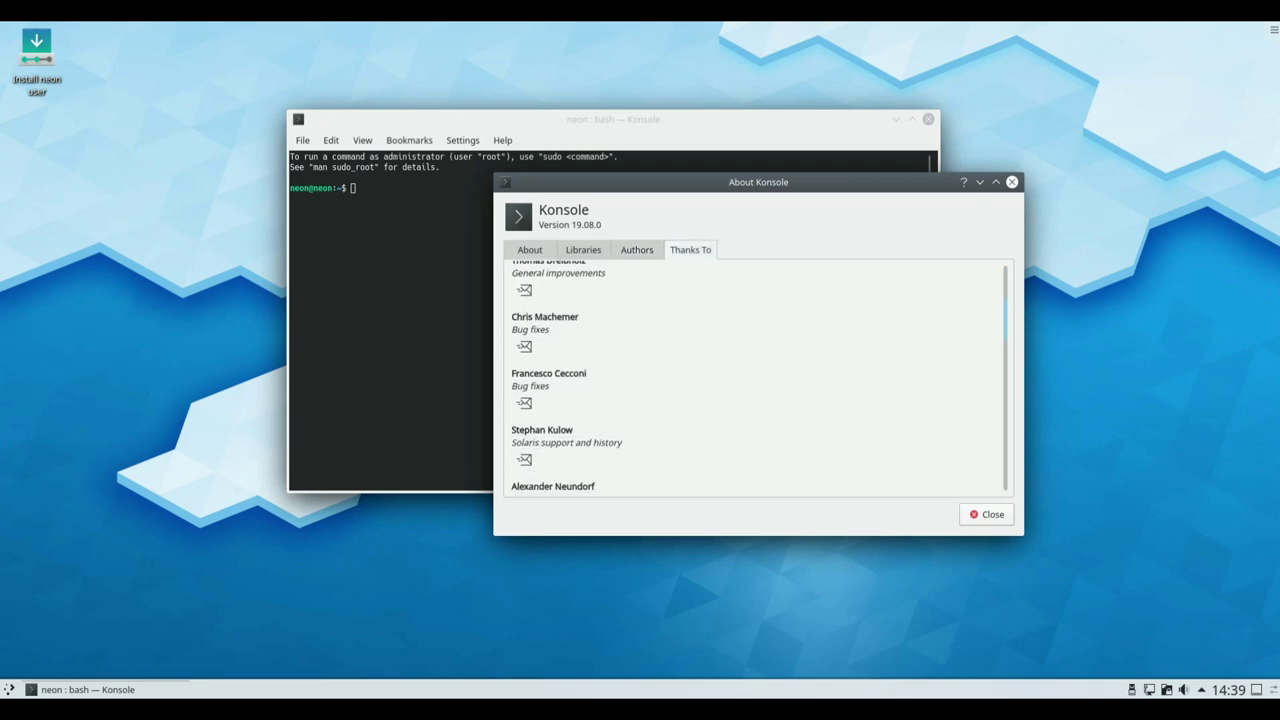
pyautogui.scroll(-5, 757, 379)
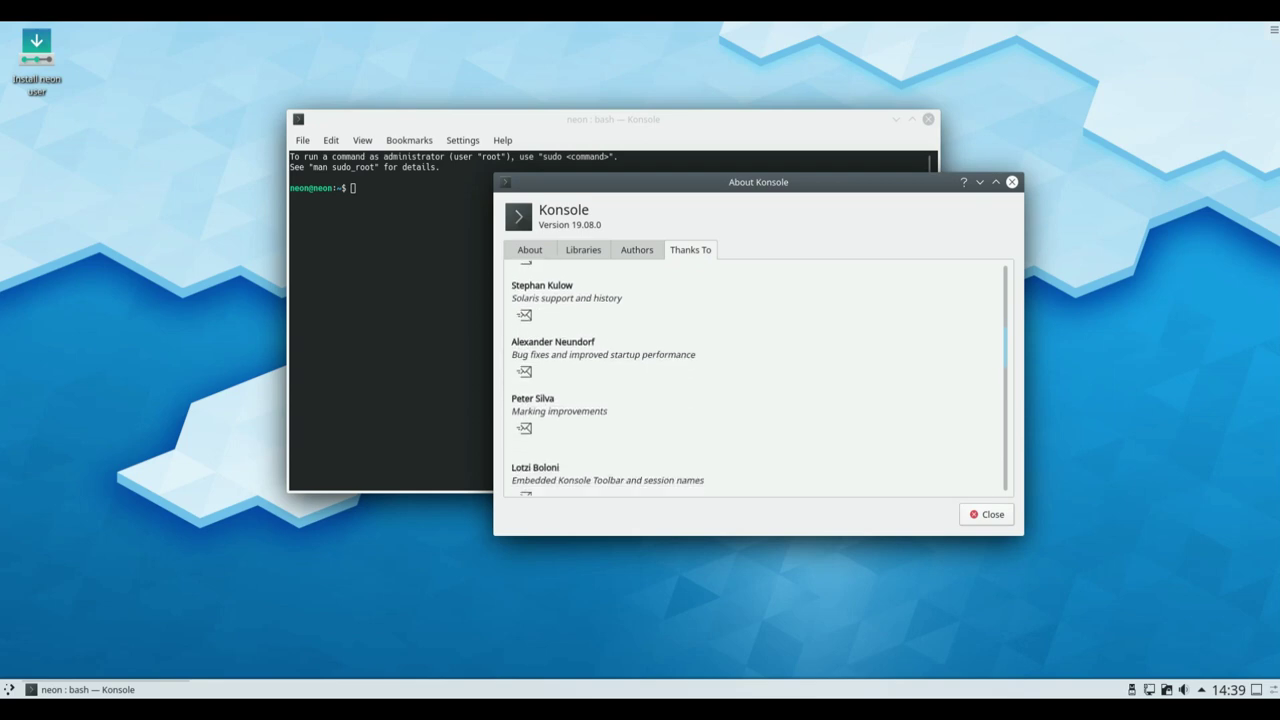
pyautogui.scroll(-6, 757, 379)
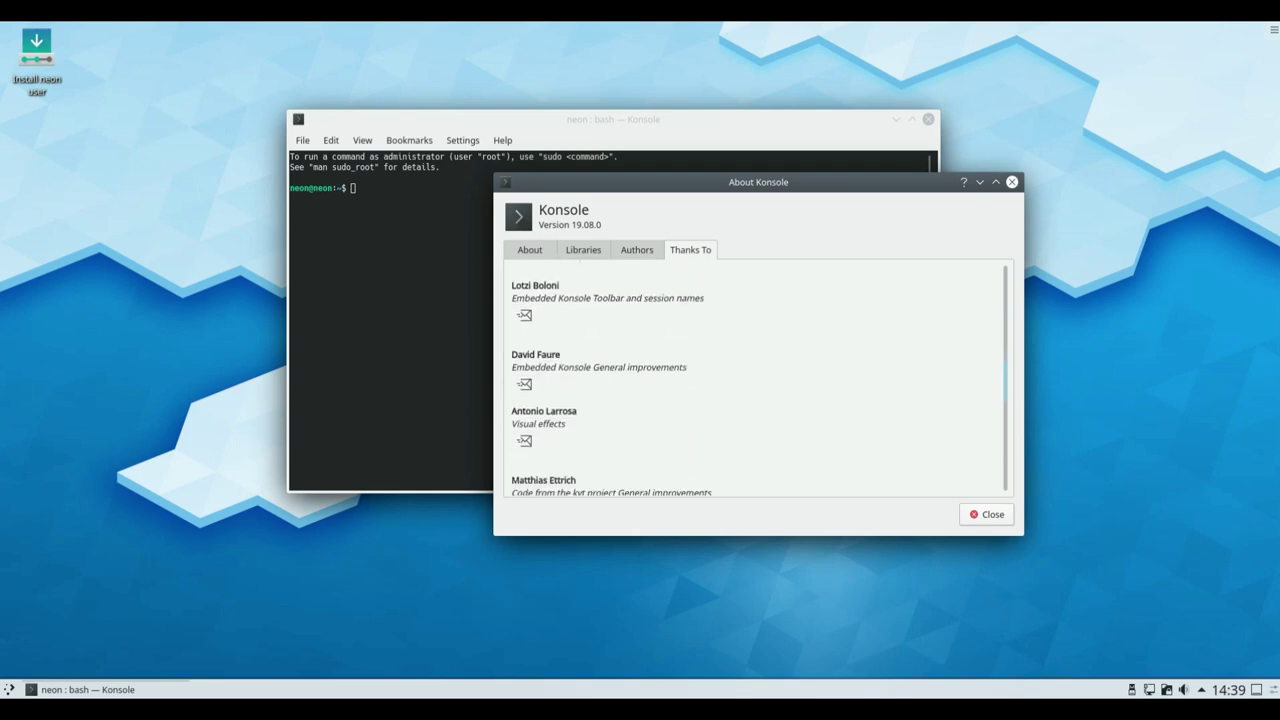
pyautogui.scroll(-9, 757, 379)
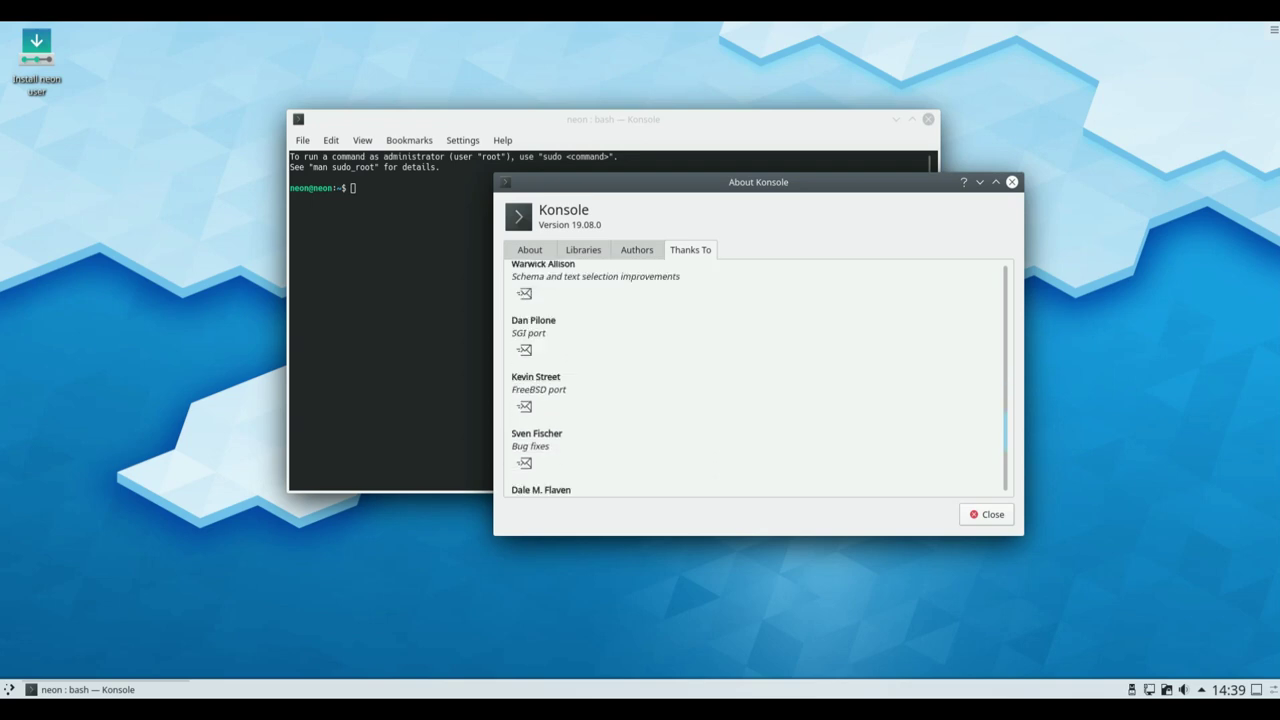
pyautogui.scroll(-7, 757, 379)
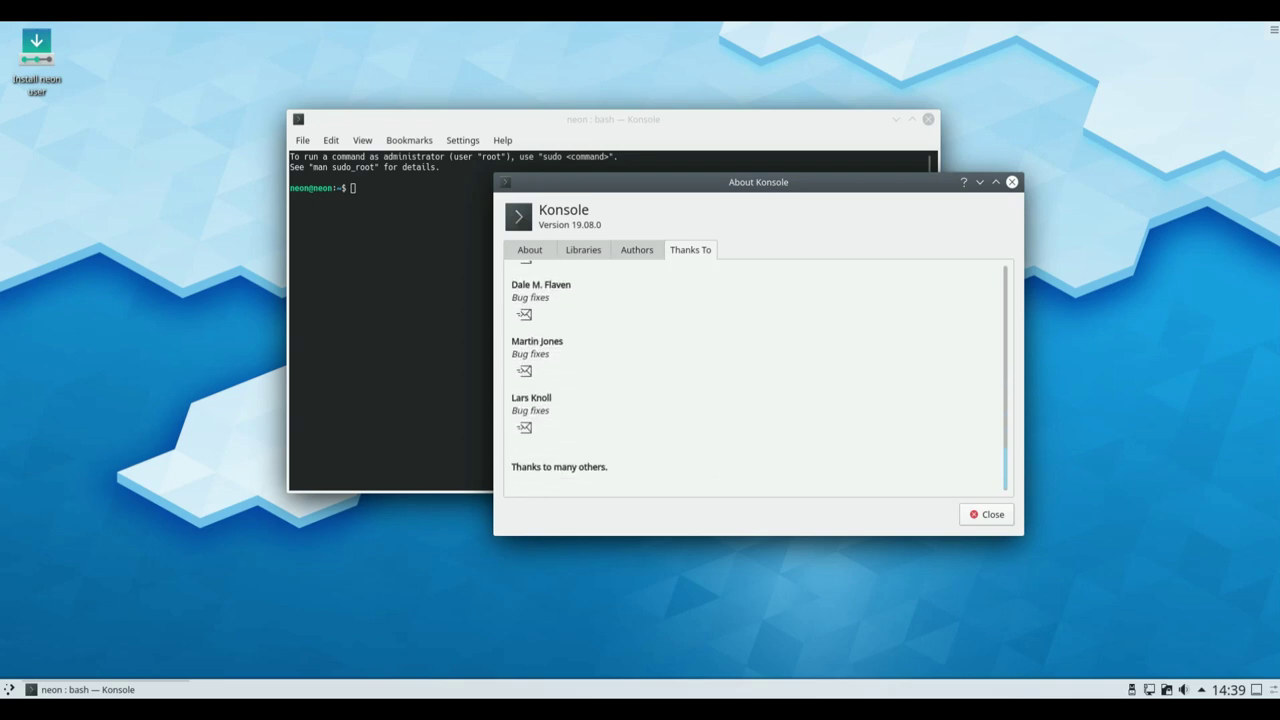
pyautogui.press('Escape')
# - Run uname -a and uname -r to print the system and kernel information, and close Konsole
pyautogui.write('u')
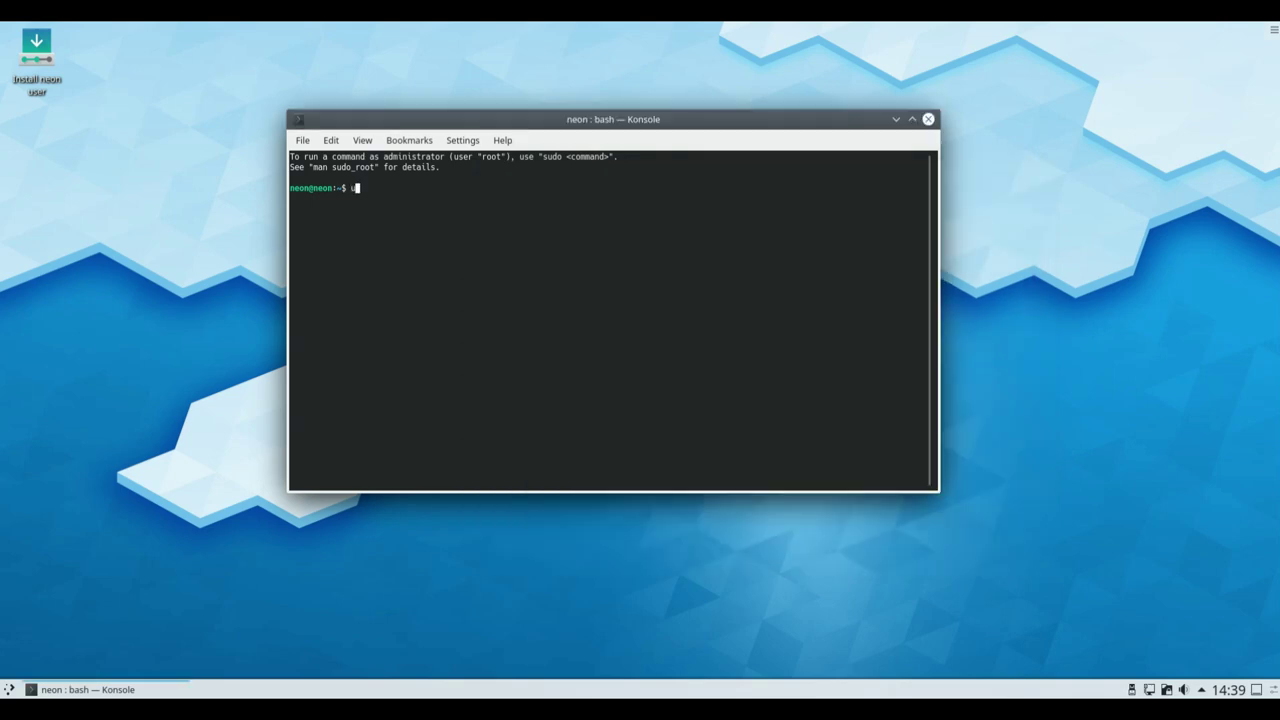
pyautogui.write('name -a')
pyautogui.press('Return')
pyautogui.write('uname')
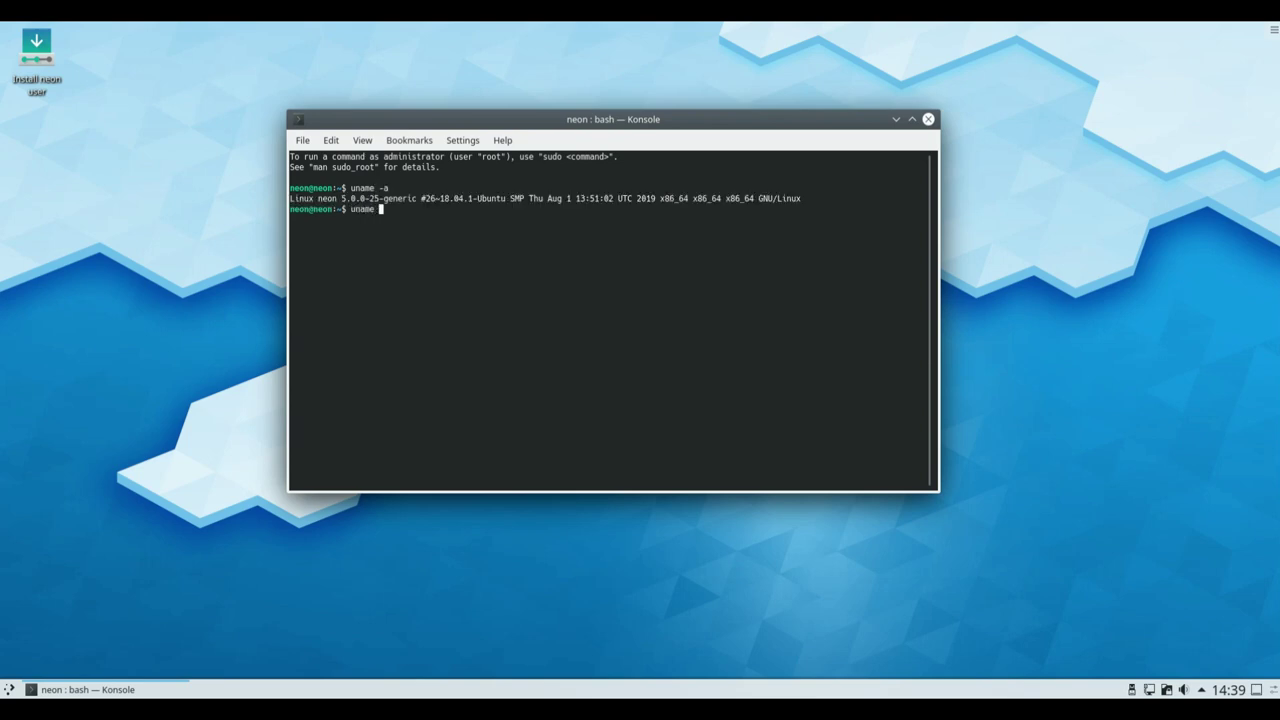
pyautogui.press('Return')
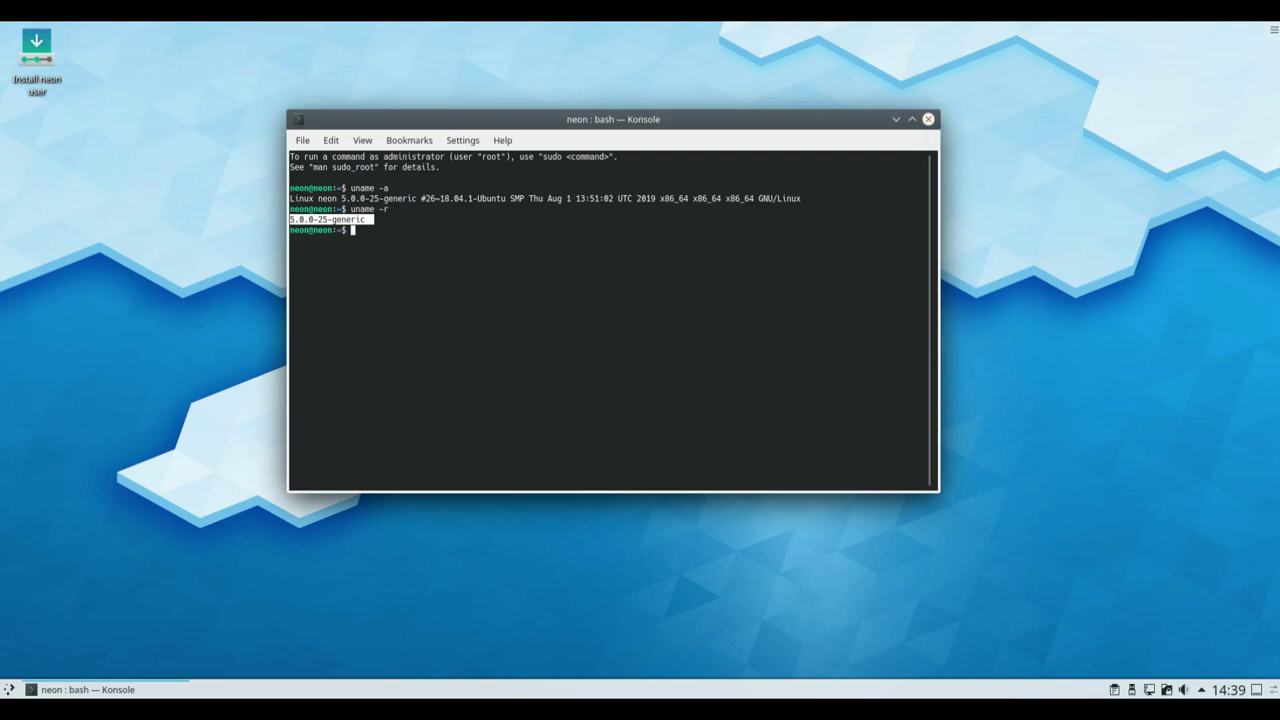
pyautogui.moveTo(928, 119); pyautogui.dragTo(1005, 95)
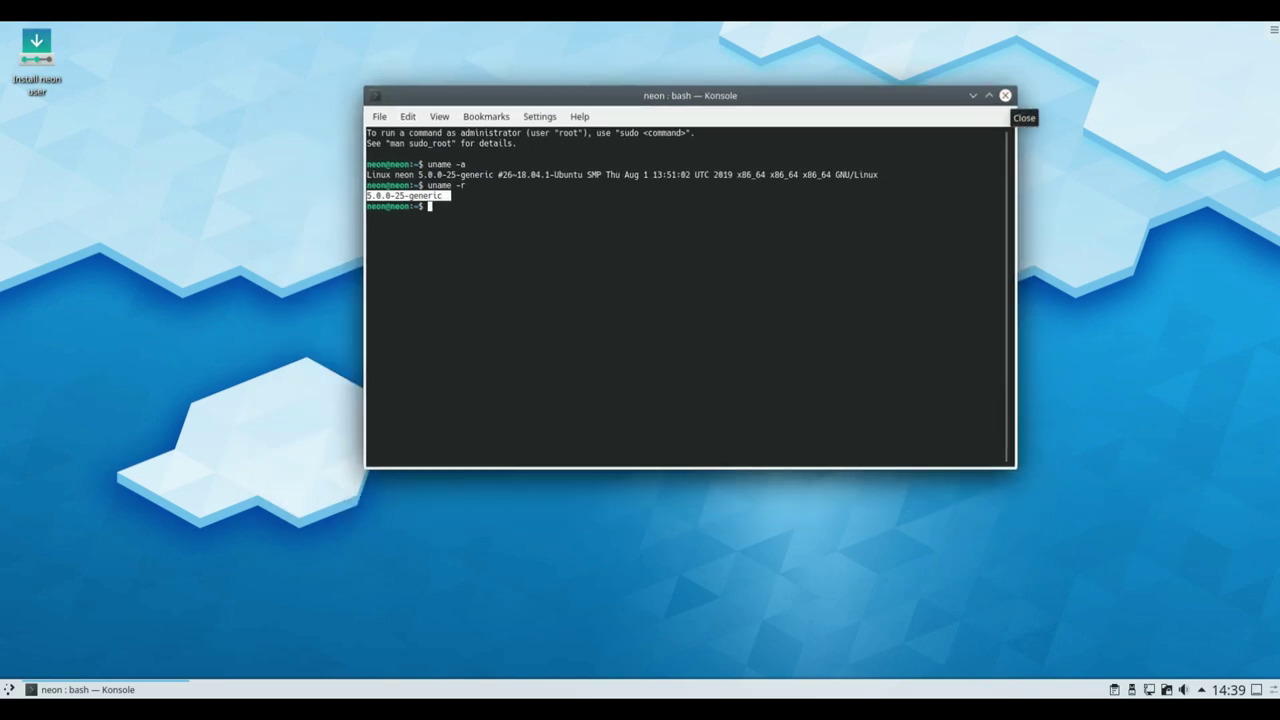
pyautogui.click(1005, 95)
# - Open the desktop's configuration, enlarge the Desktop Folder Settings window and look through the available wallpapers
pyautogui.rightClick(645, 193)
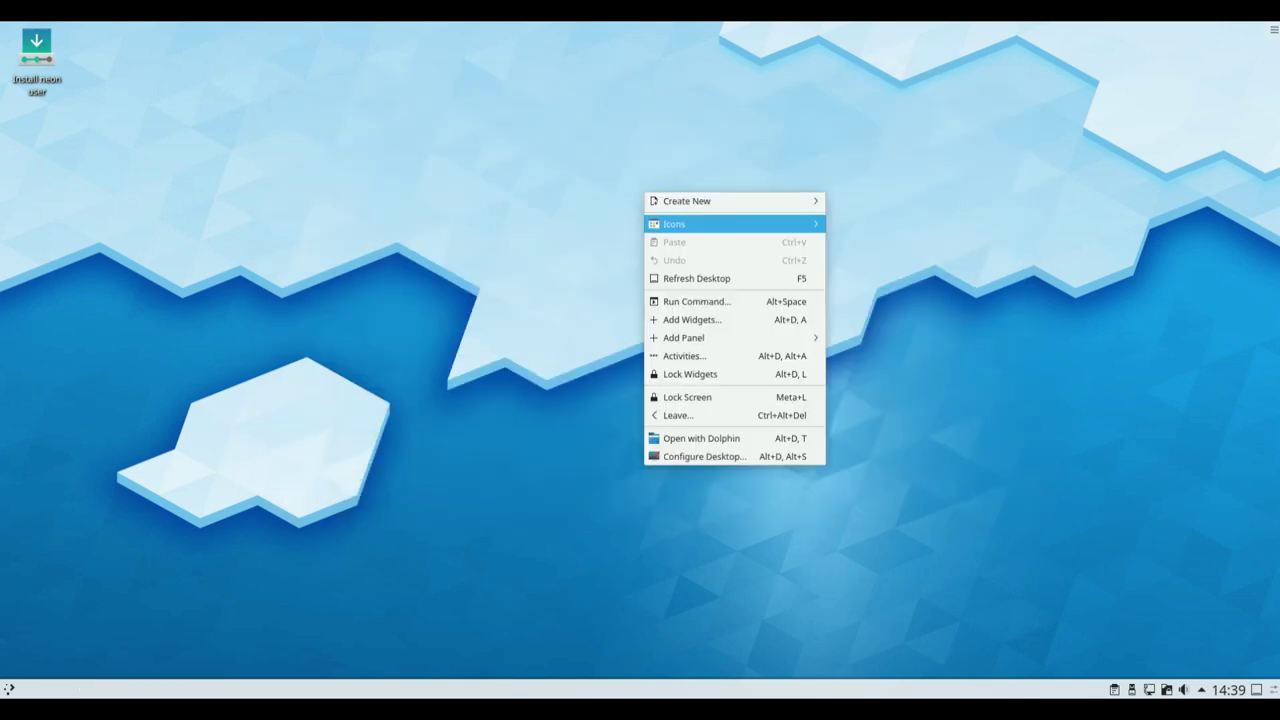
pyautogui.click(704, 456)
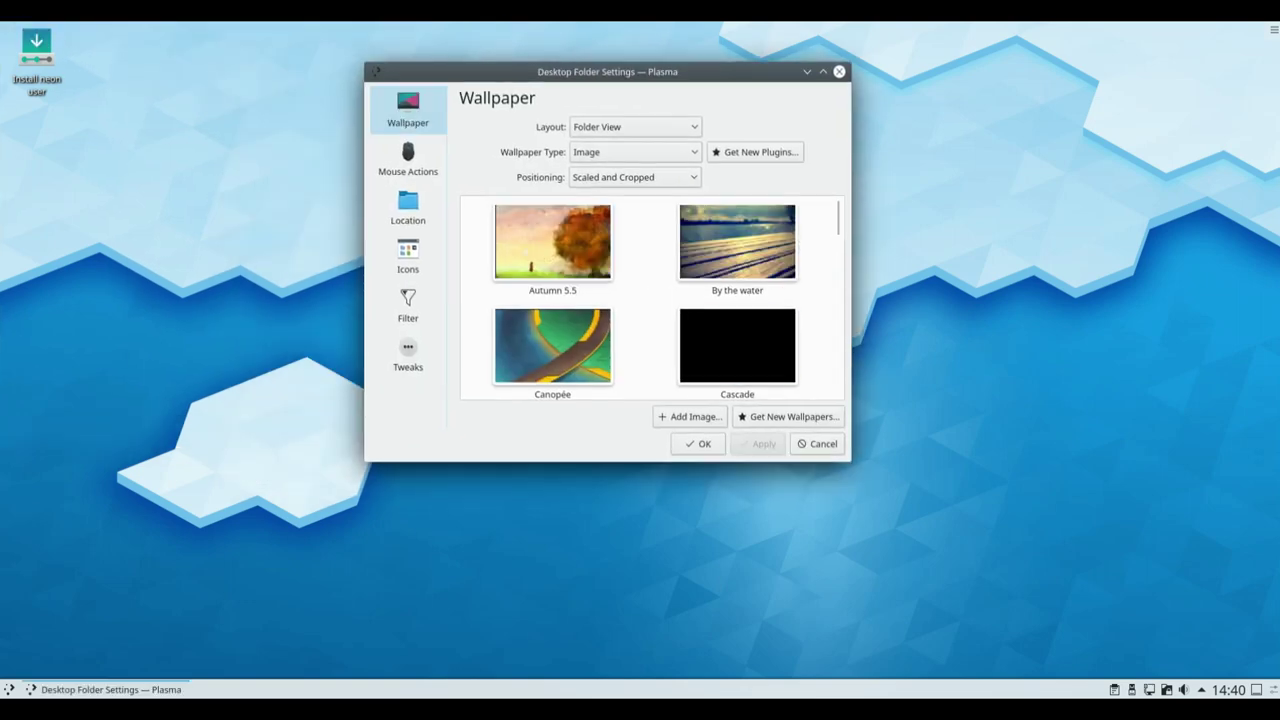
pyautogui.moveTo(851, 461); pyautogui.dragTo(1265, 668)
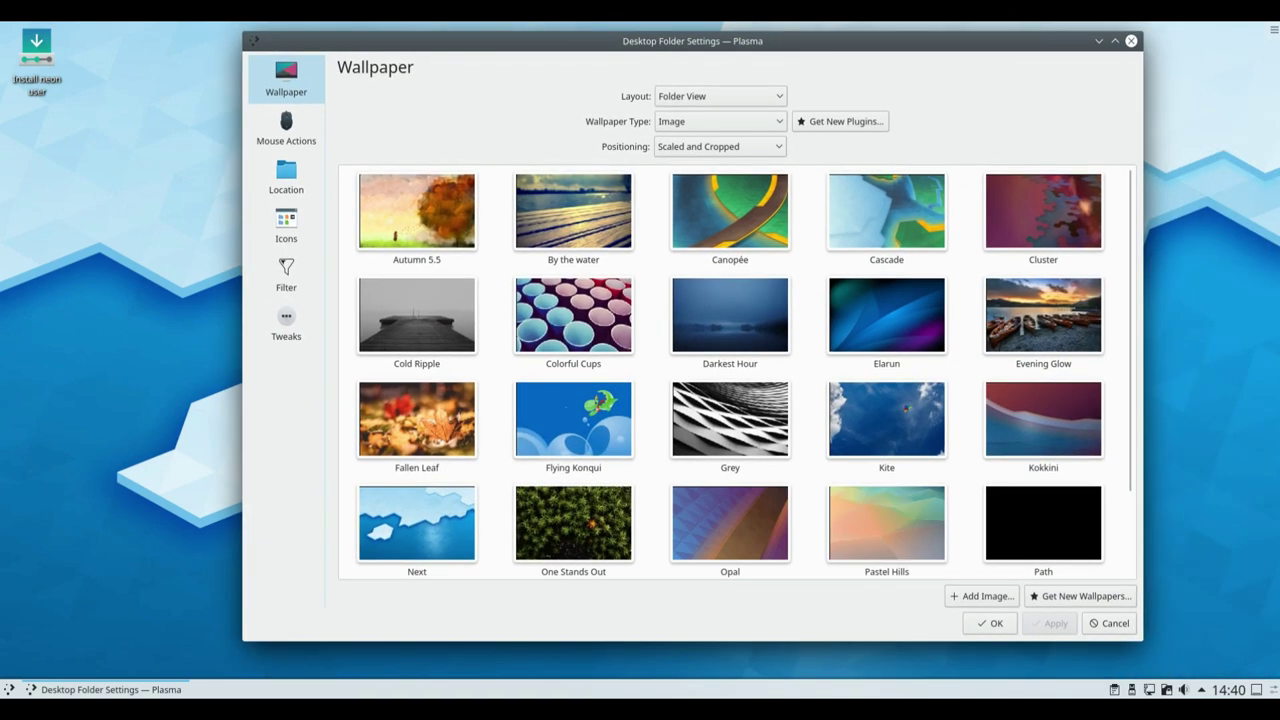
pyautogui.scroll(-2, 730, 370)
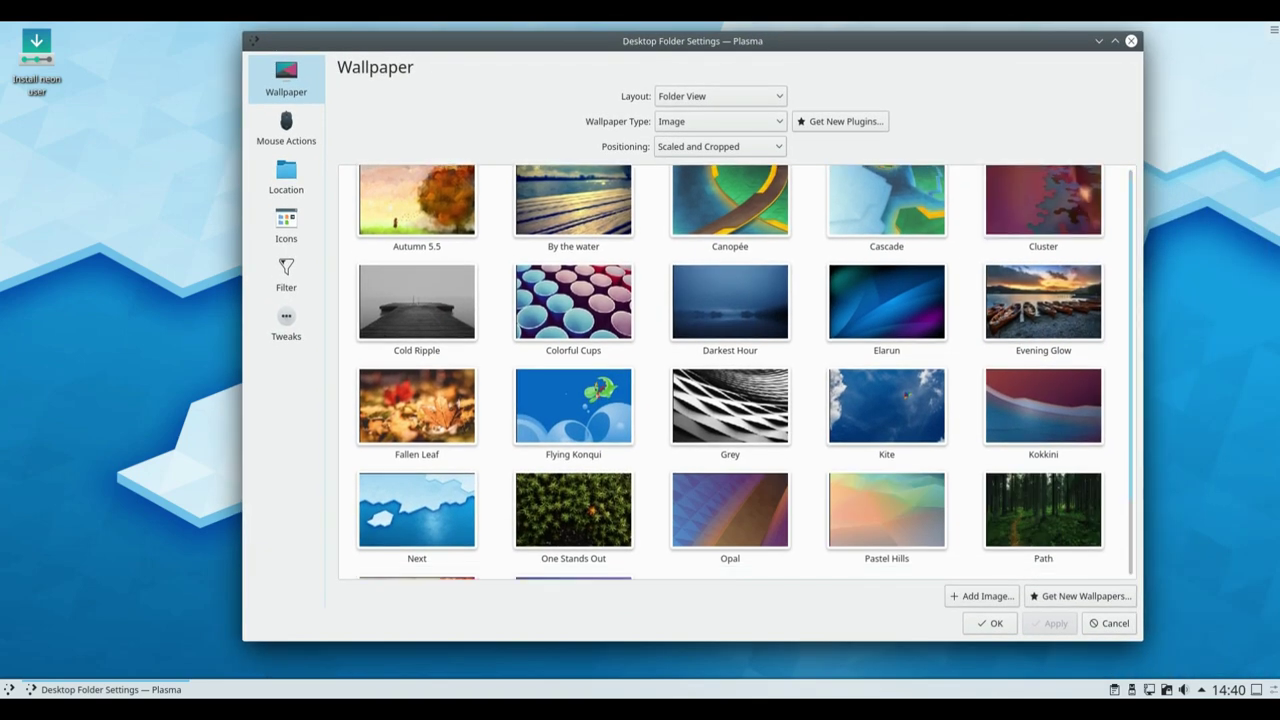
pyautogui.scroll(-2, 730, 370)
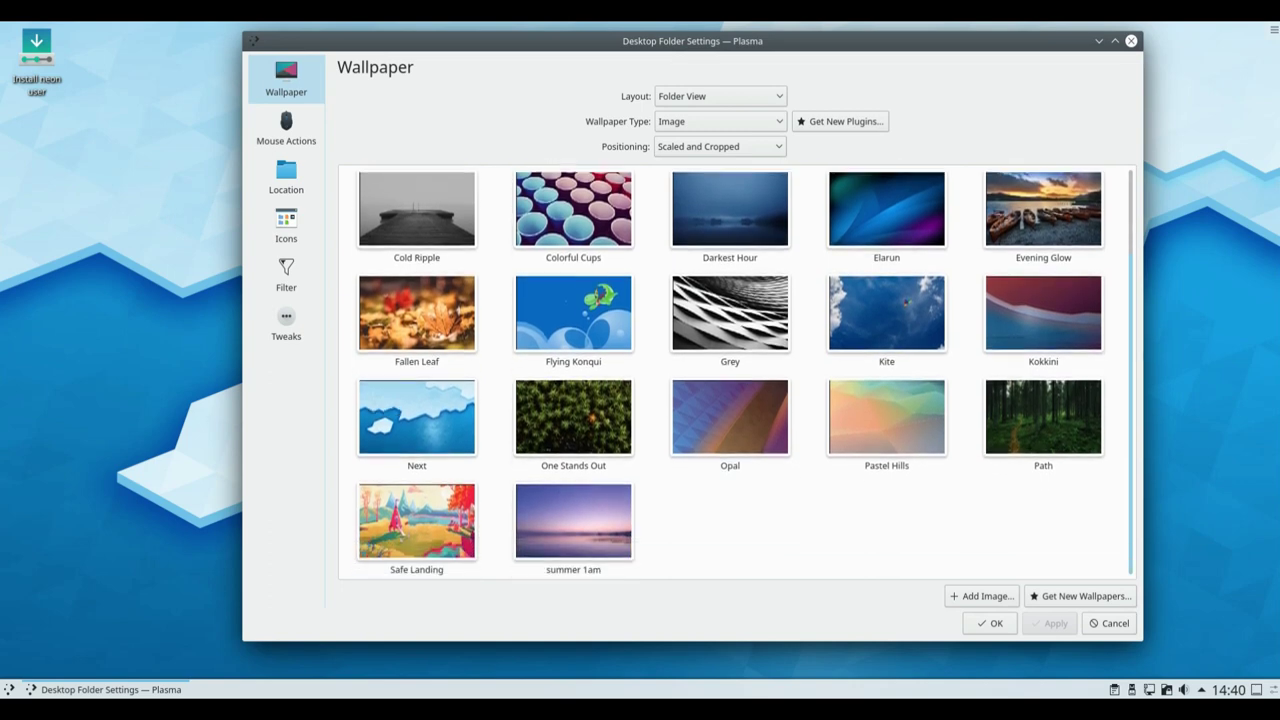
# - Apply the "summer 1am" image as the desktop wallpaper and close the settings
pyautogui.click(573, 520)
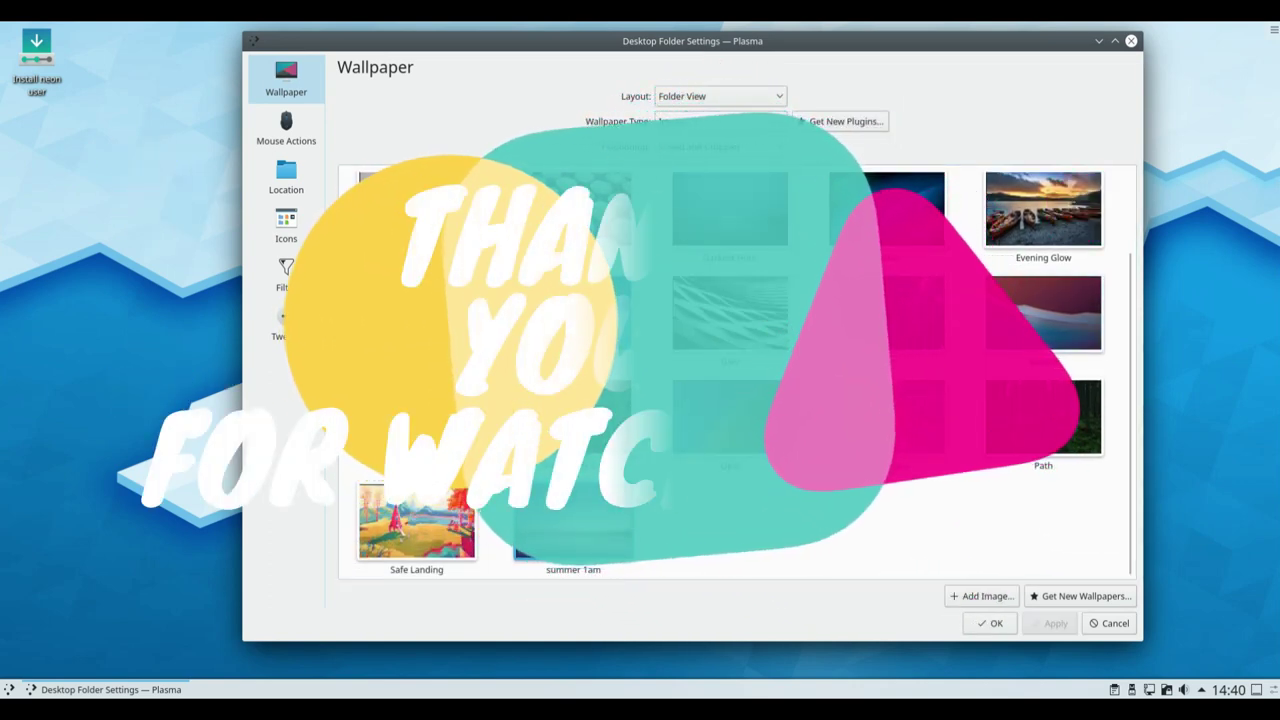
pyautogui.hotkey('alt', 'a')
pyautogui.press('Return')
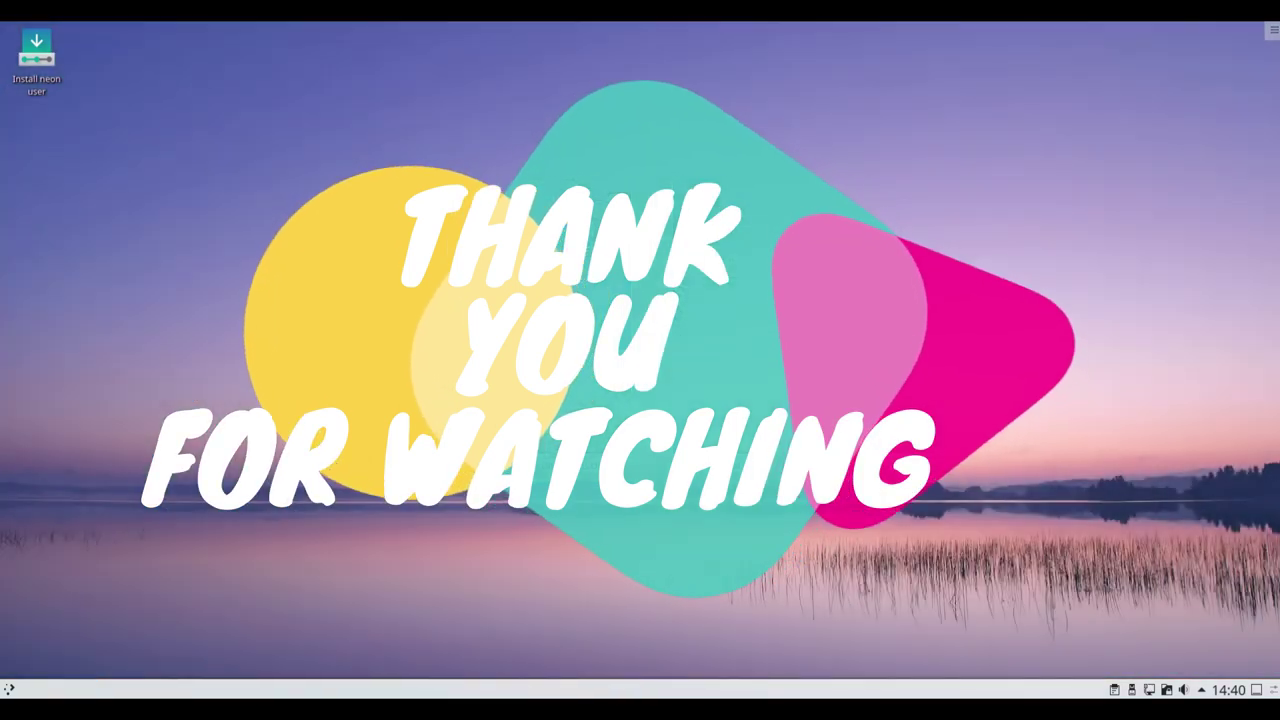